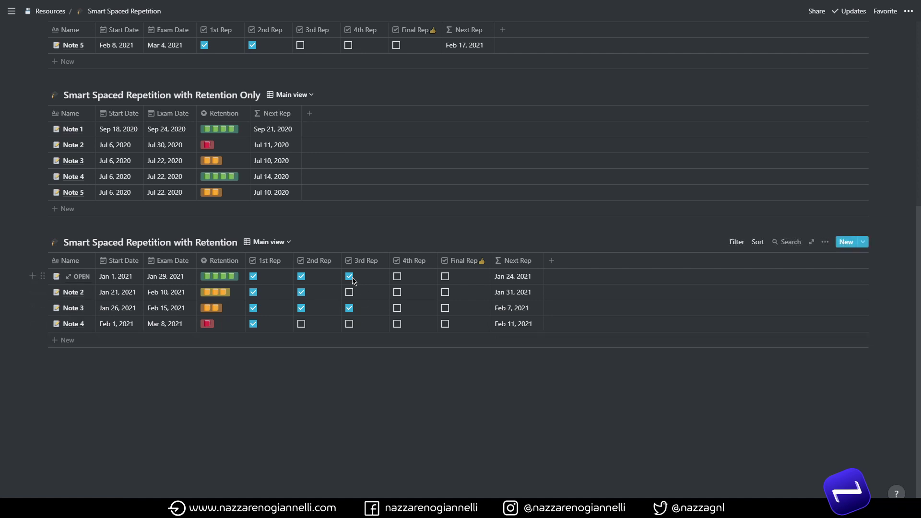
- Untick Note 1's 2nd and 3rd reps and set its retention to two orange
click(349, 277)
click(302, 276)
click(219, 281)
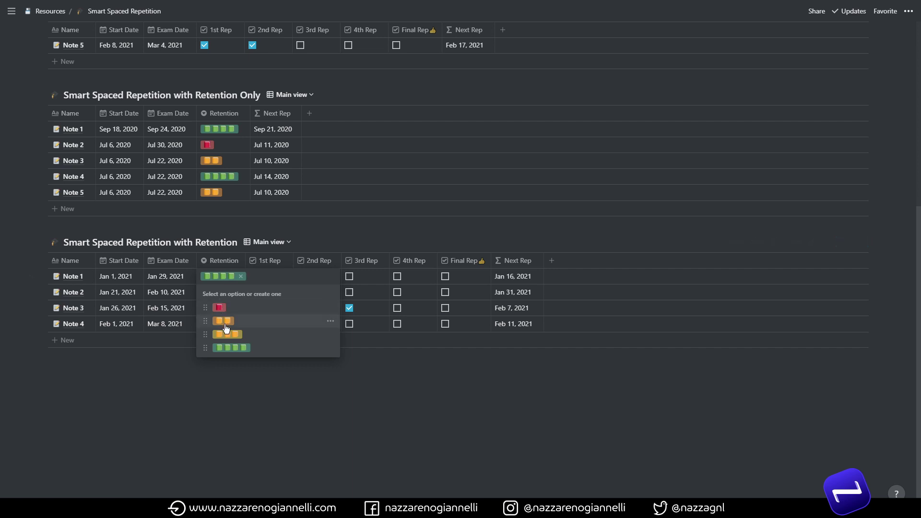
click(224, 320)
- Set Note 2's retention to four green and mark its remaining reps done
click(220, 293)
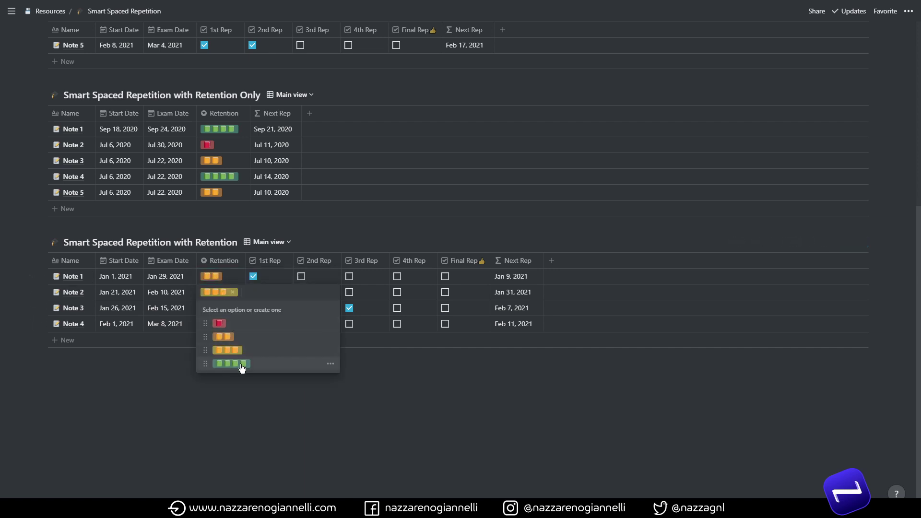
click(242, 367)
click(350, 293)
click(397, 293)
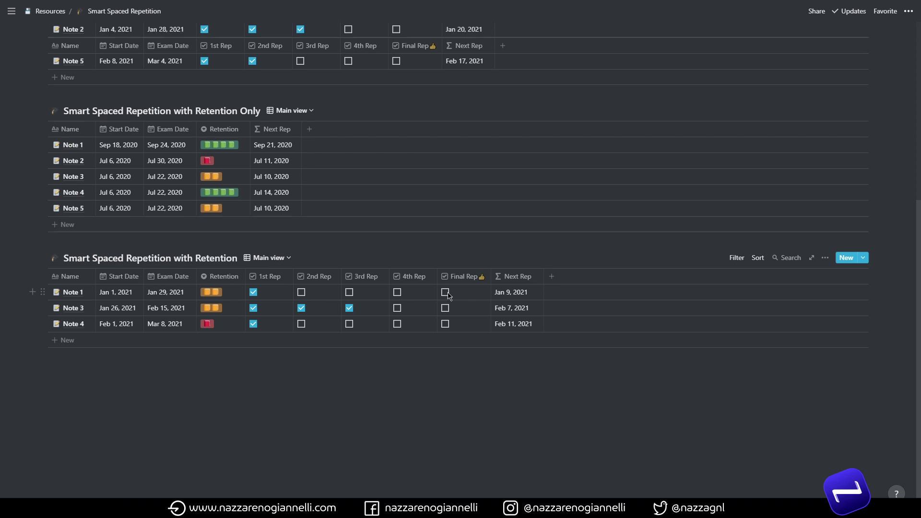
- Set Note 1's retention to three orange and re-tick its 2nd and 3rd reps
click(232, 293)
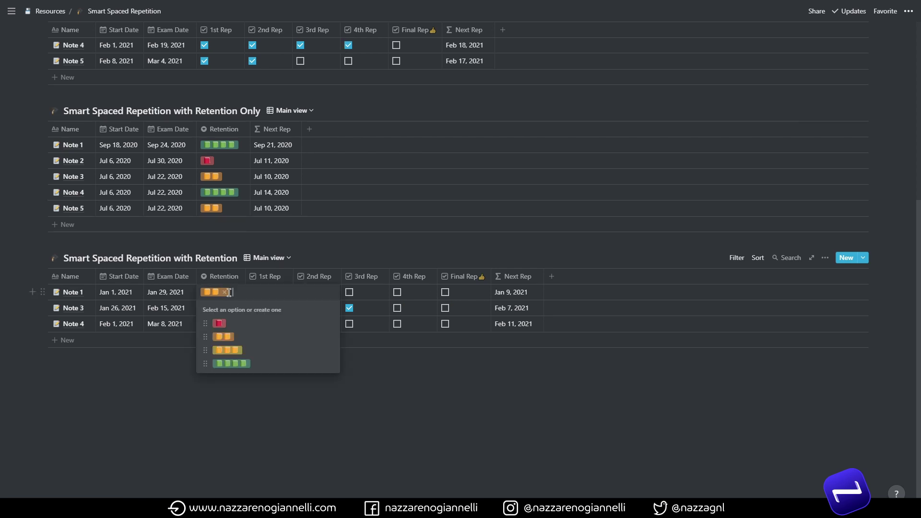
click(237, 354)
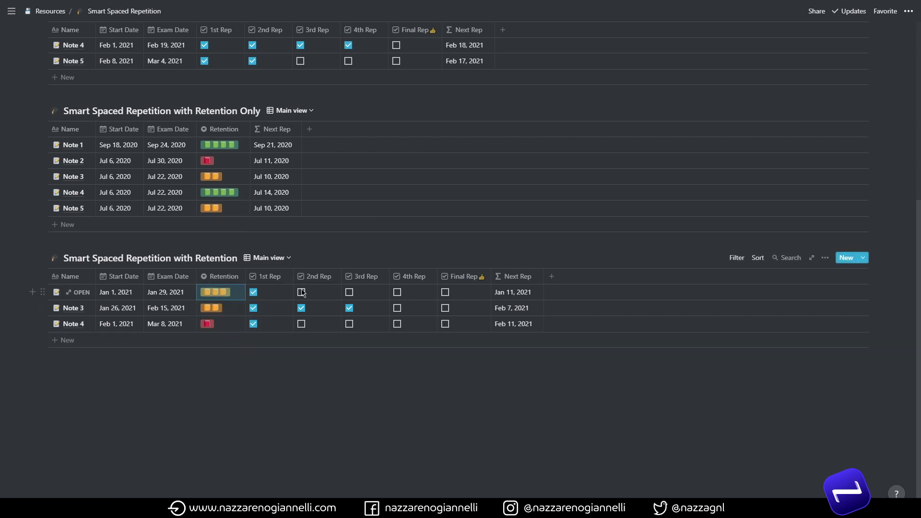
click(302, 292)
click(350, 293)
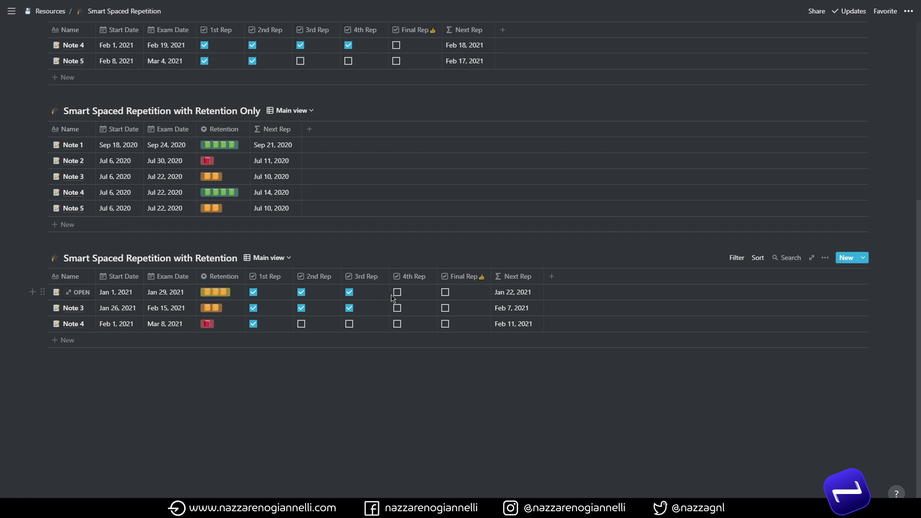
- Test Note 3's Next Rep, set its retention to four green, and tick its Final Rep
click(349, 309)
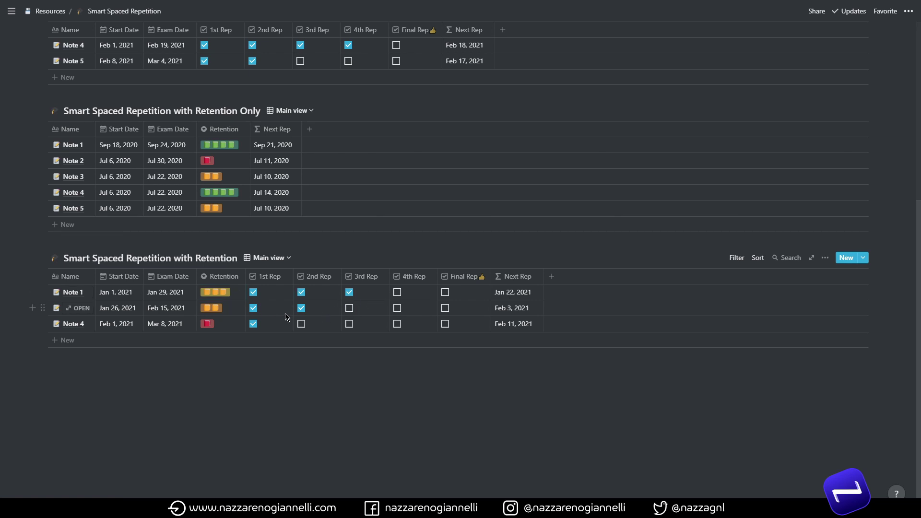
click(349, 309)
click(222, 314)
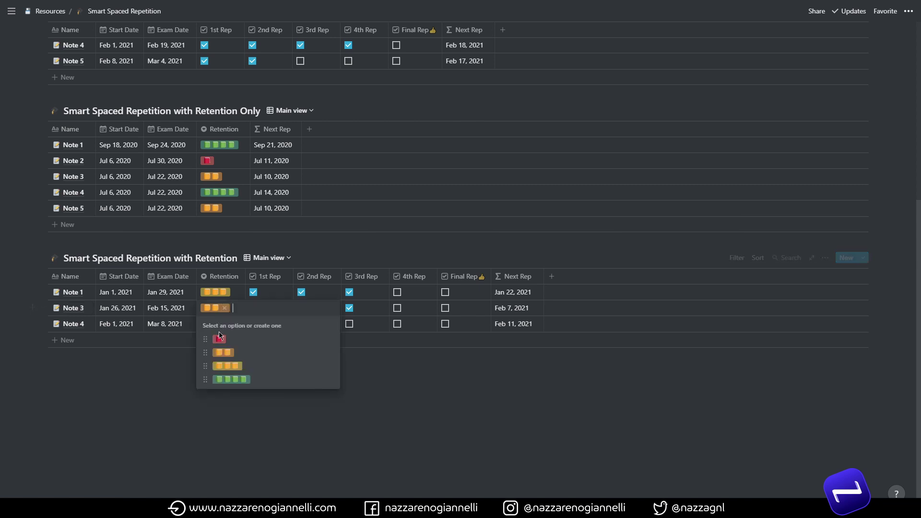
click(230, 337)
click(395, 310)
click(226, 312)
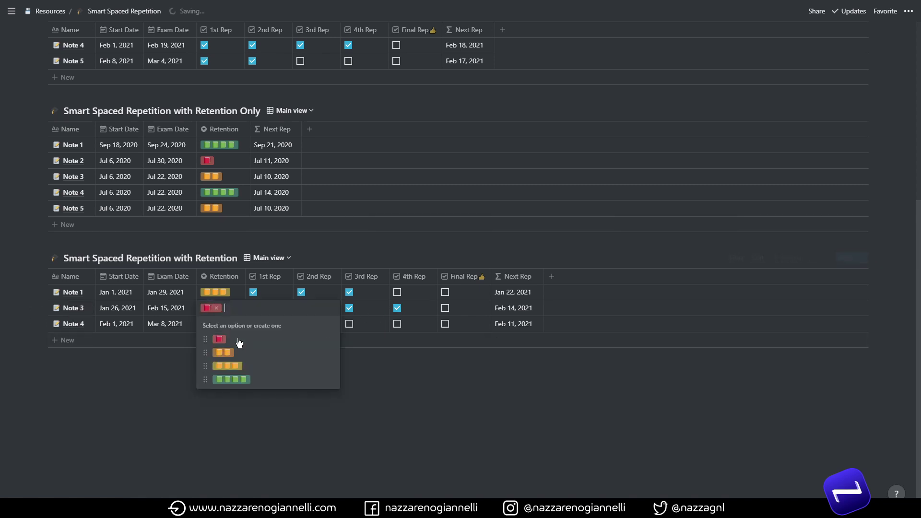
click(240, 379)
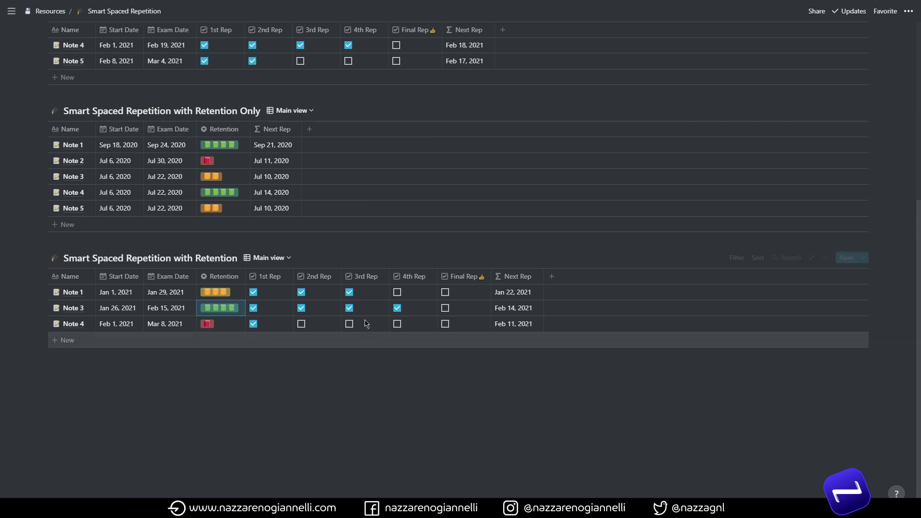
click(445, 308)
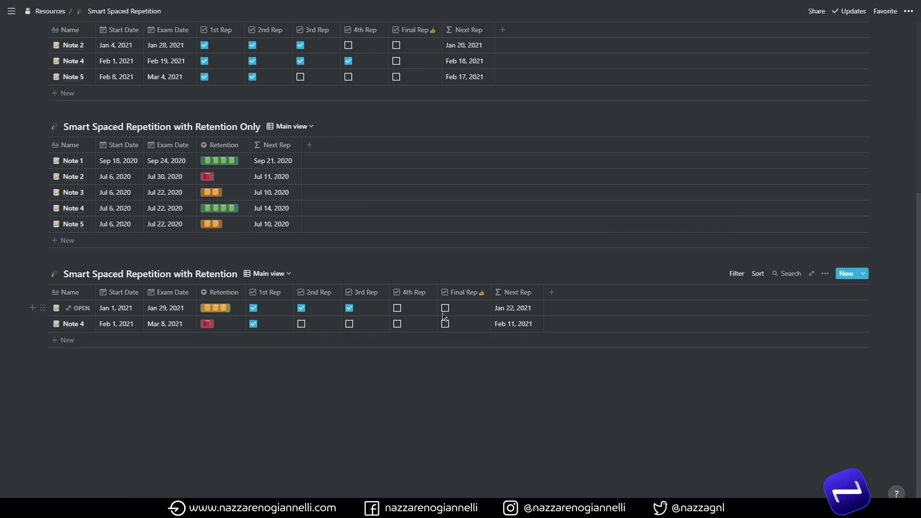
- Browse the Today's Rep view, then the Rep Calendar view advanced to February 2021
click(261, 274)
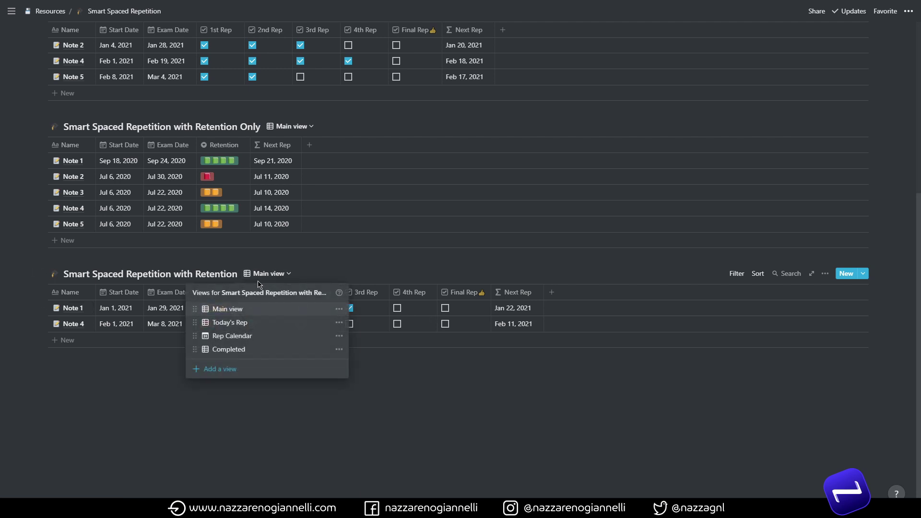
click(243, 325)
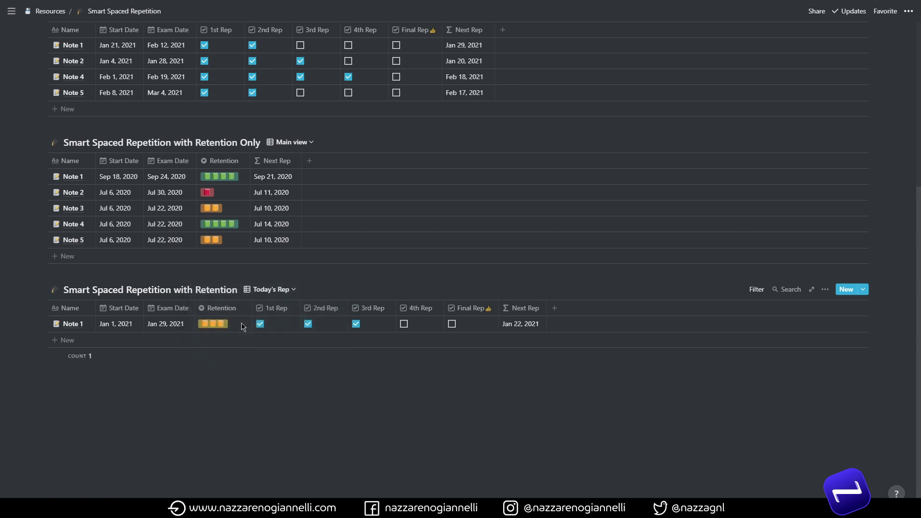
click(260, 291)
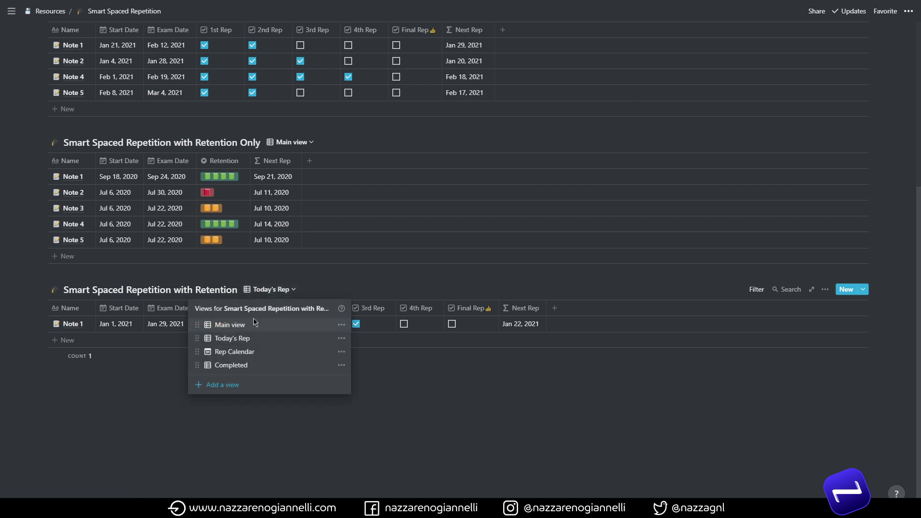
click(250, 352)
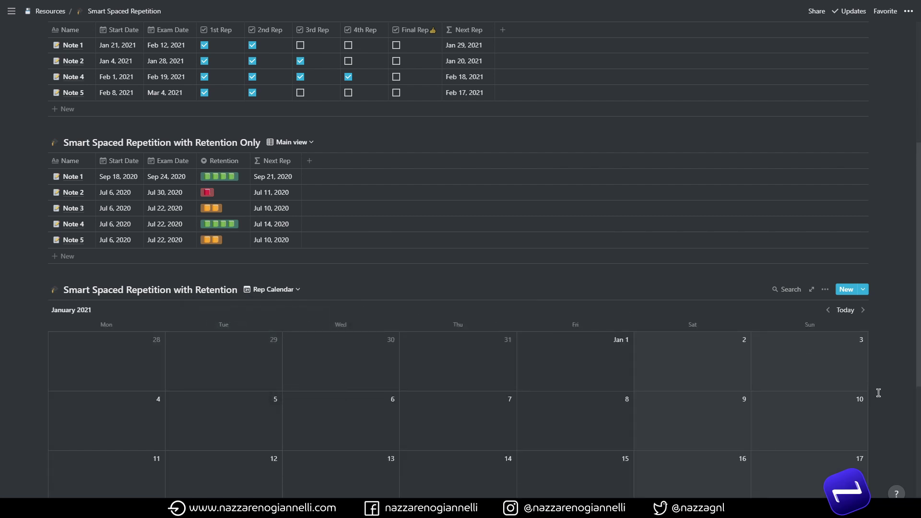
drag(915, 375, 915, 474)
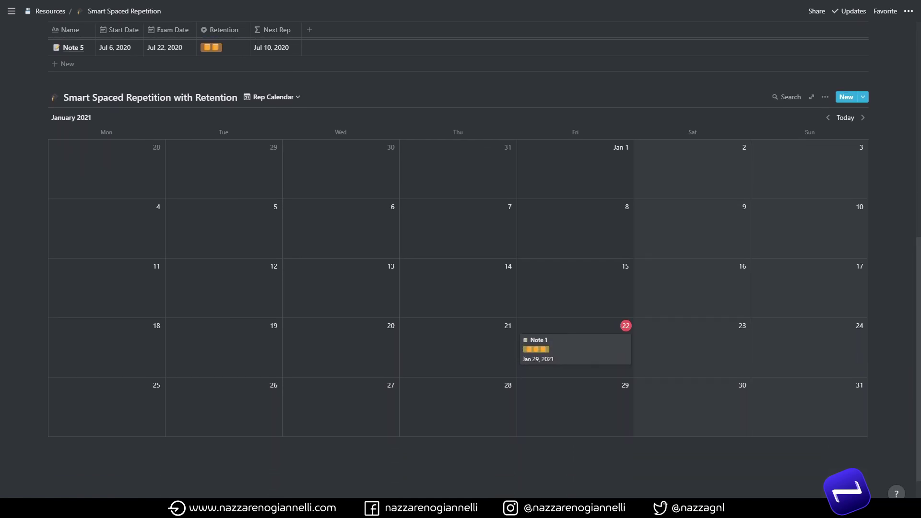
click(863, 118)
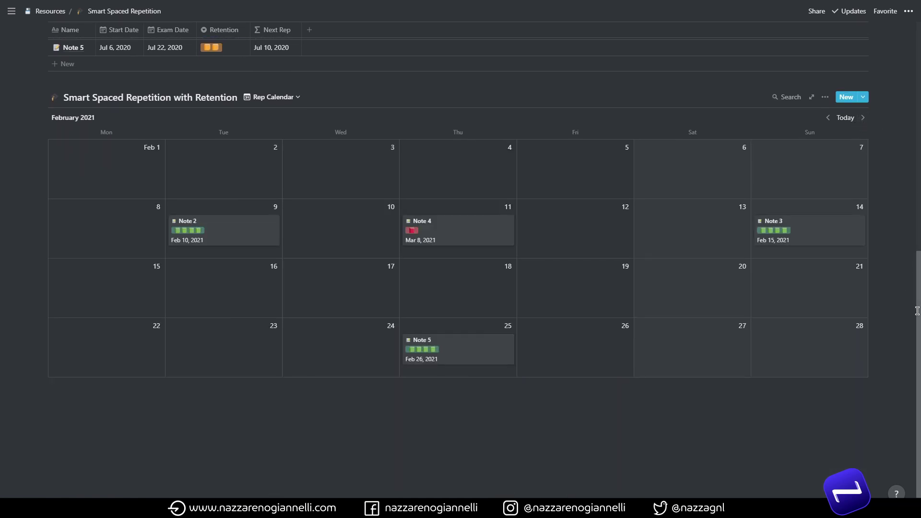
scroll(919, 313, up, 1)
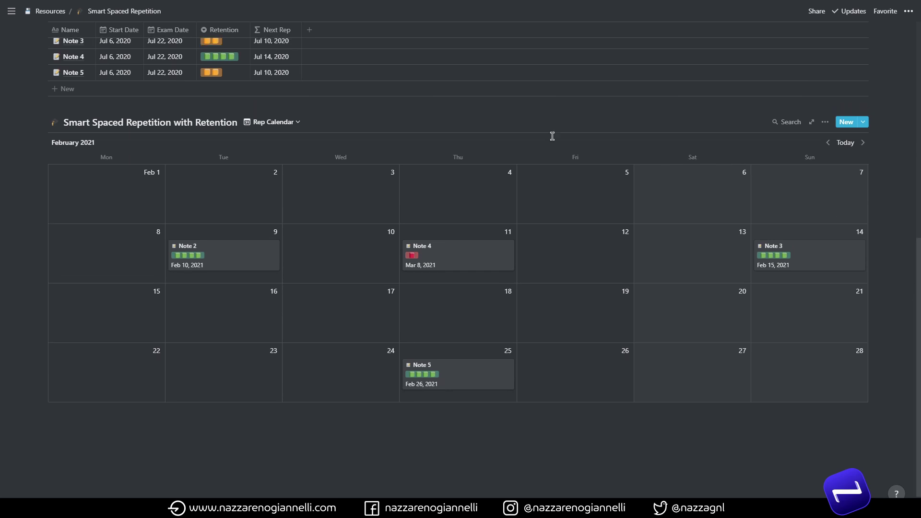
- Show the Completed view, then return the third database to its Main view
click(273, 123)
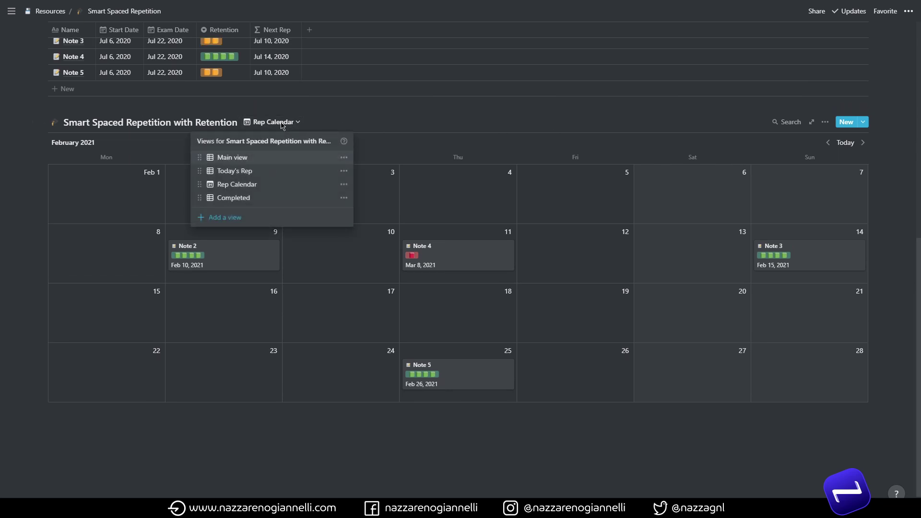
click(234, 197)
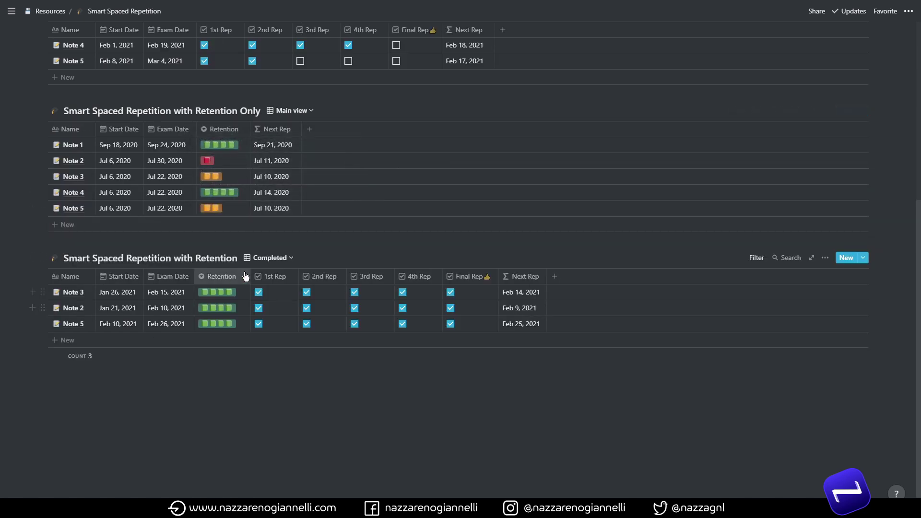
click(271, 259)
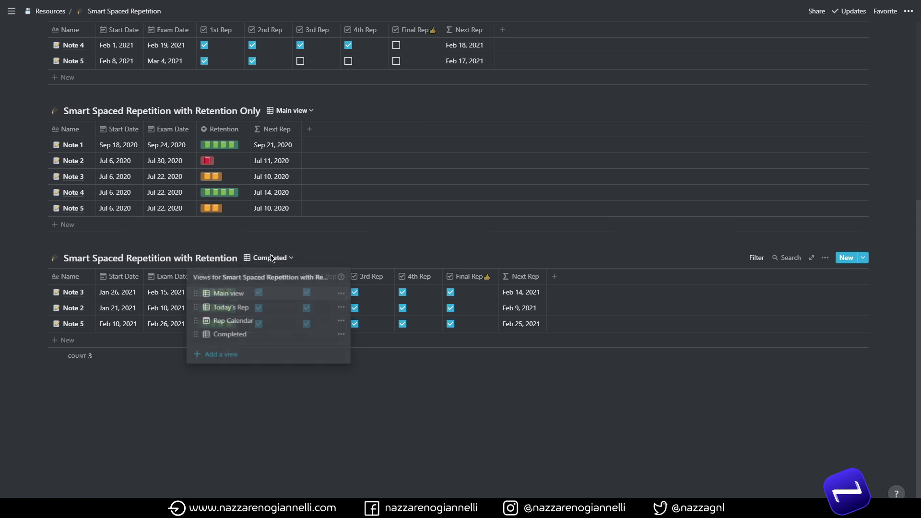
click(253, 294)
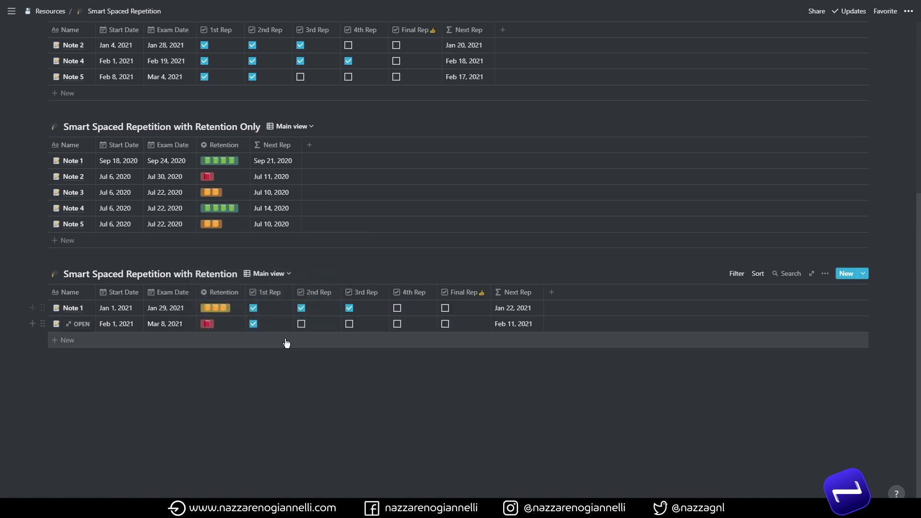
- Show the page top with the Retention Only table and its Retention Matrix column
mouse_move(284, 356)
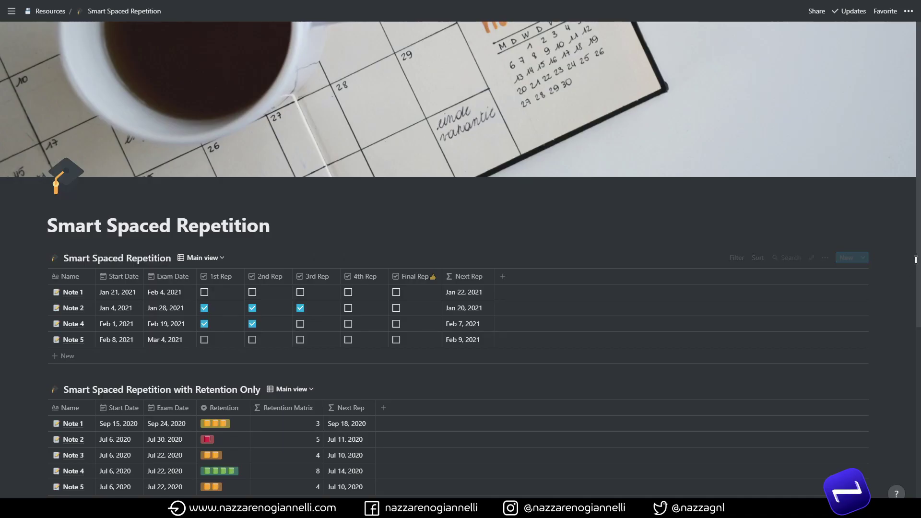
drag(918, 256, 903, 359)
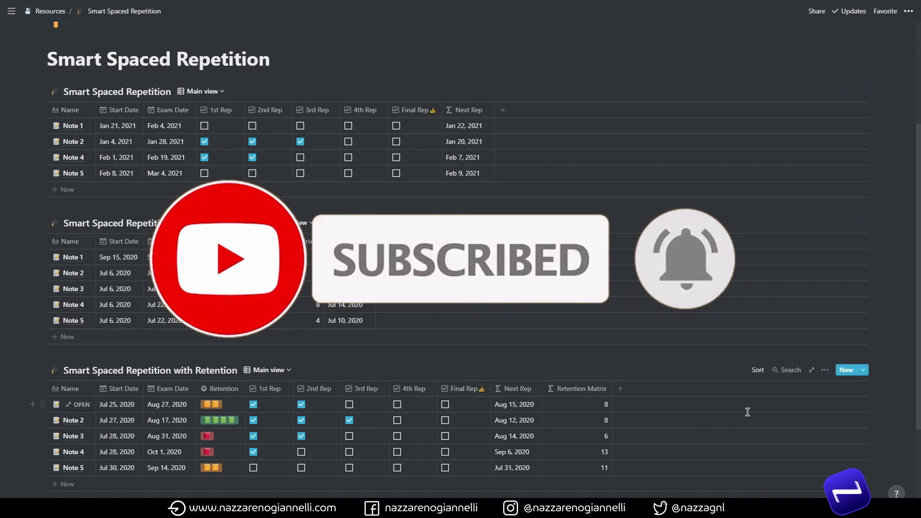
scroll(911, 380, up, 1)
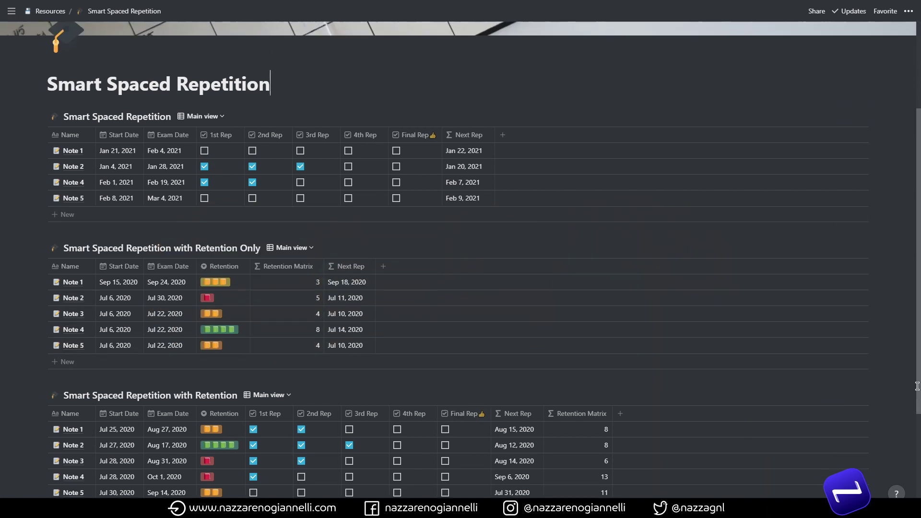
scroll(912, 381, down, 1)
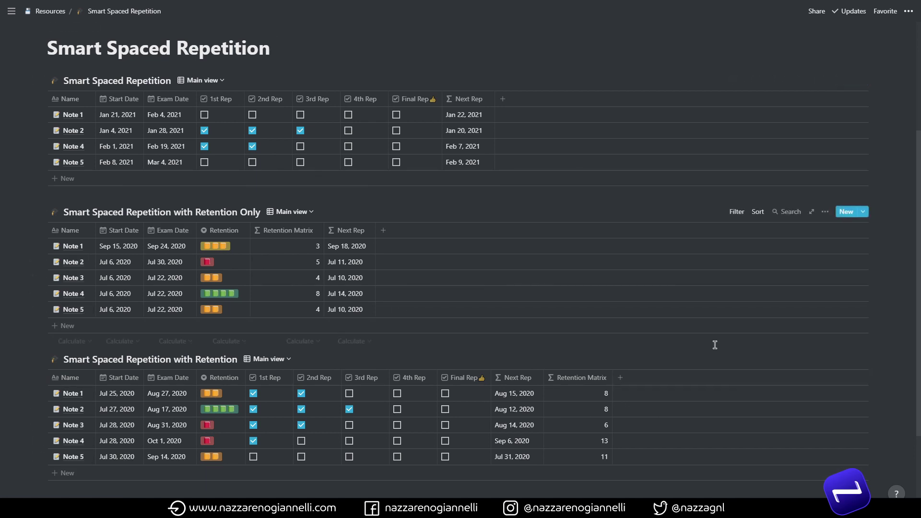
- Scroll up to the first database and bring up Note 1's Next Rep formula
scroll(318, 134, up, 2)
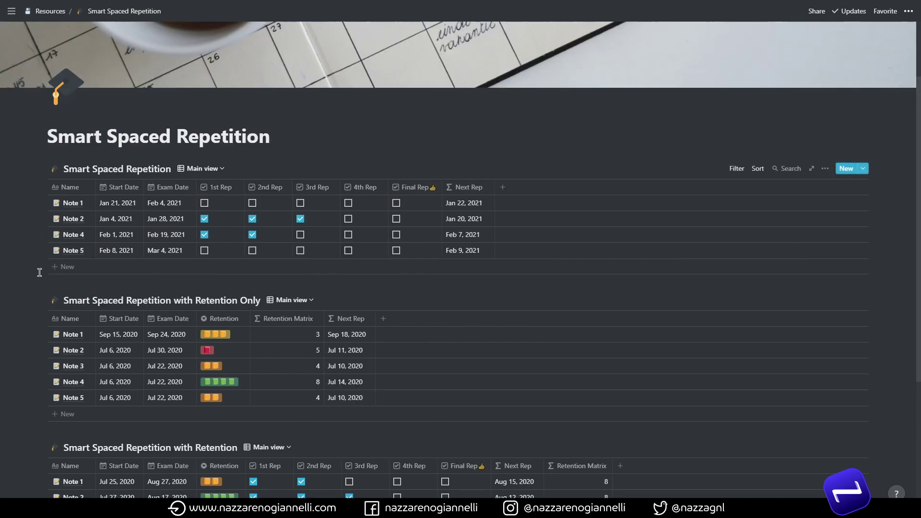
mouse_move(72, 282)
click(475, 205)
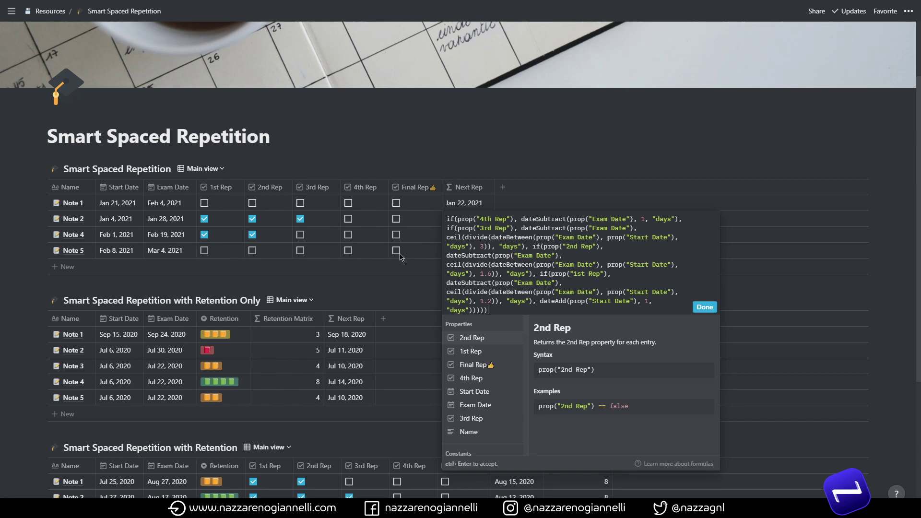
- Close the Next Rep formula, review the Main view's filters, and switch to the Completed view
click(438, 165)
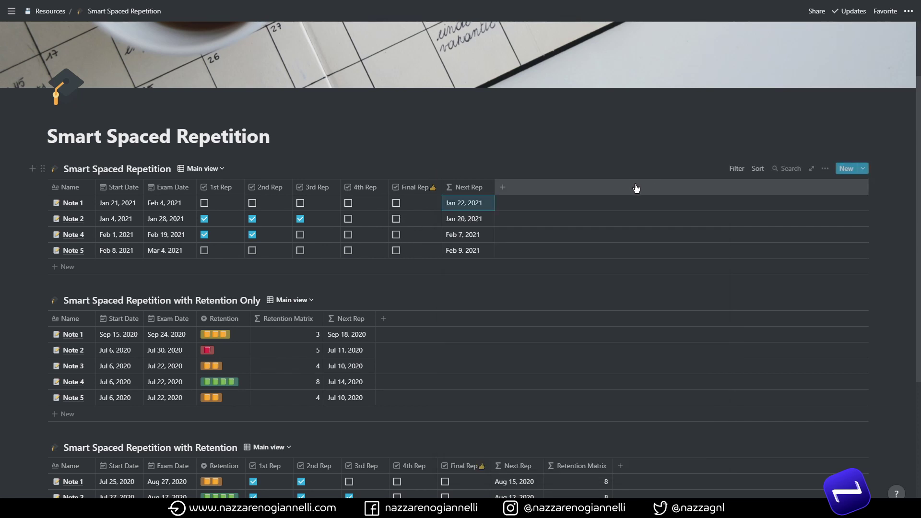
click(732, 177)
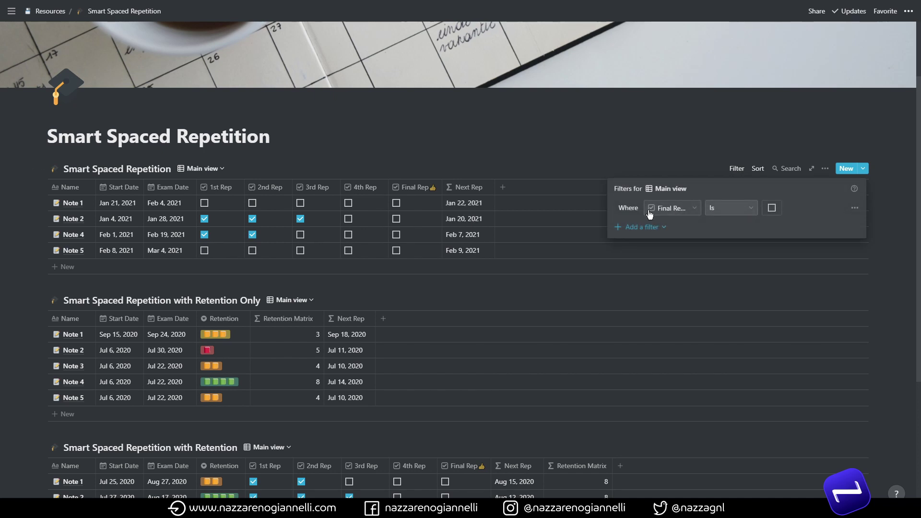
click(198, 169)
click(199, 168)
click(192, 245)
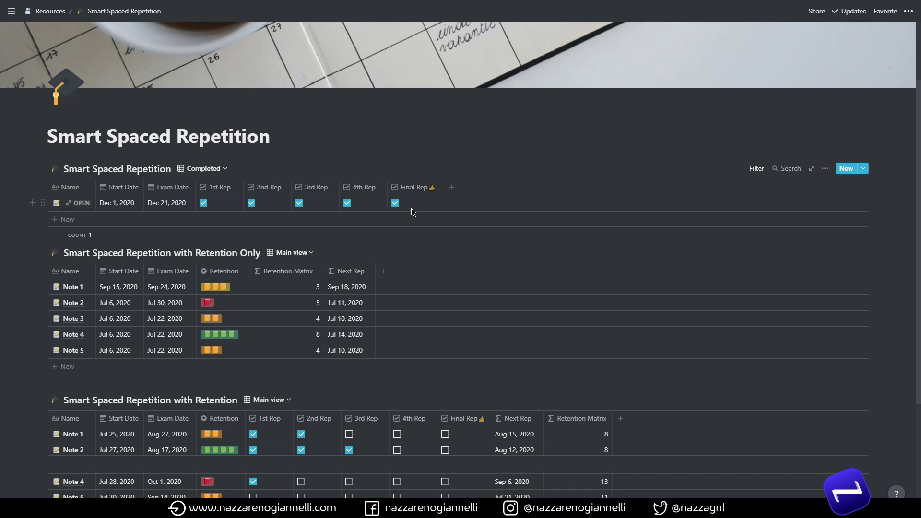
- Return to Main view, add '== true' to Note 1's Next Rep formula, then remove it
click(217, 174)
click(211, 196)
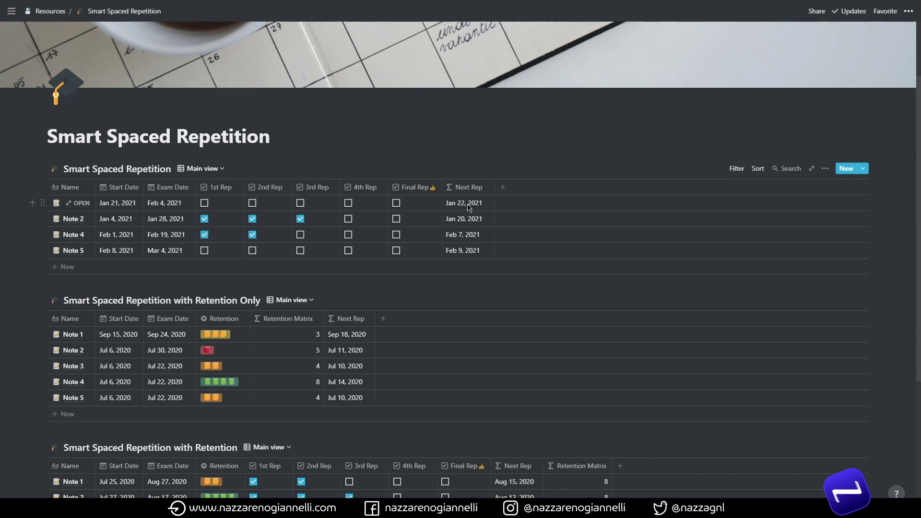
click(469, 207)
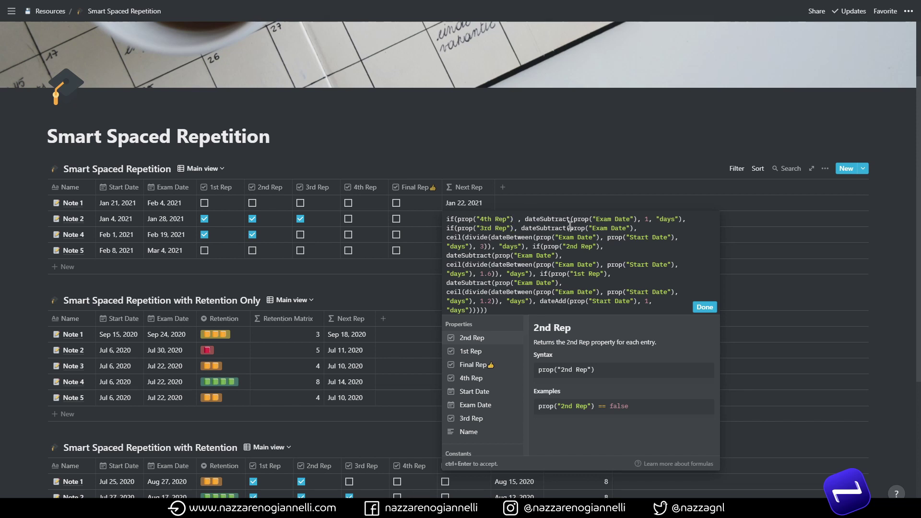
text(== true)
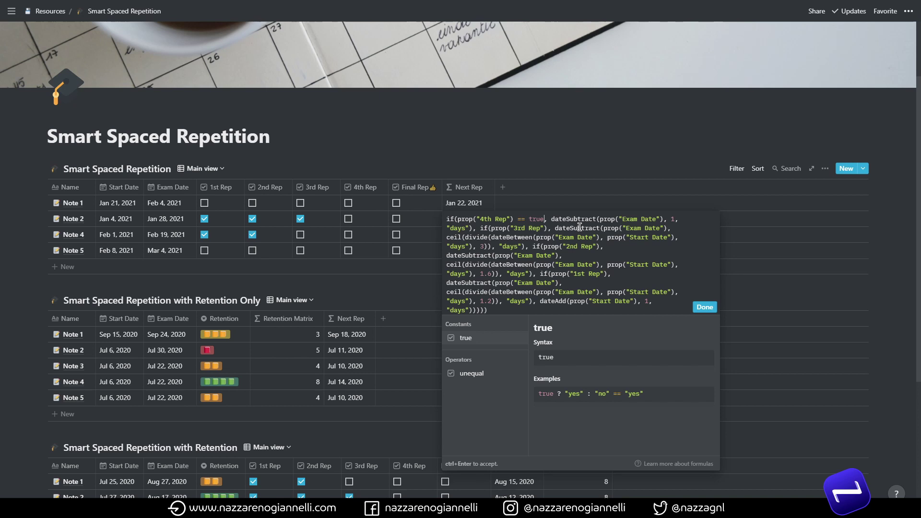
key(BackSpace)
key(BackSpace)
key(BackSpace)
key(BackSpace)
key(BackSpace)
key(BackSpace)
key(BackSpace)
key(BackSpace)
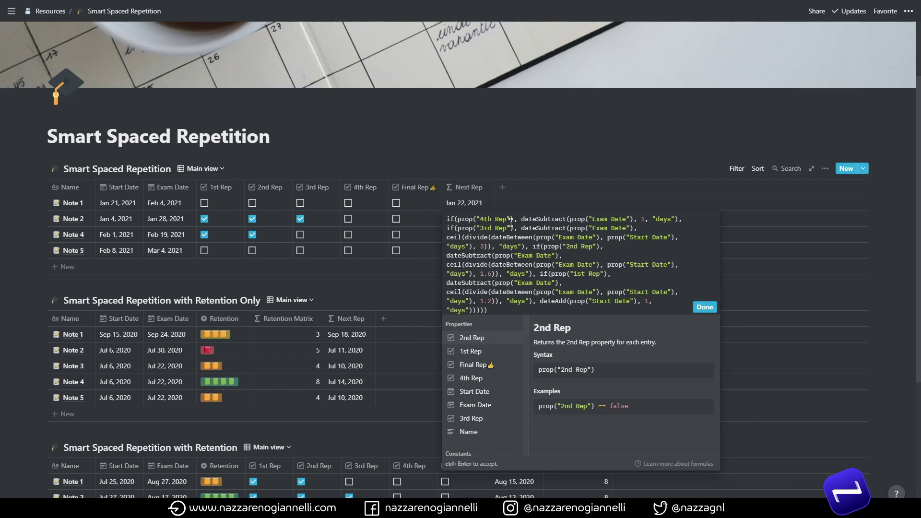
click(512, 220)
drag(526, 246, 447, 237)
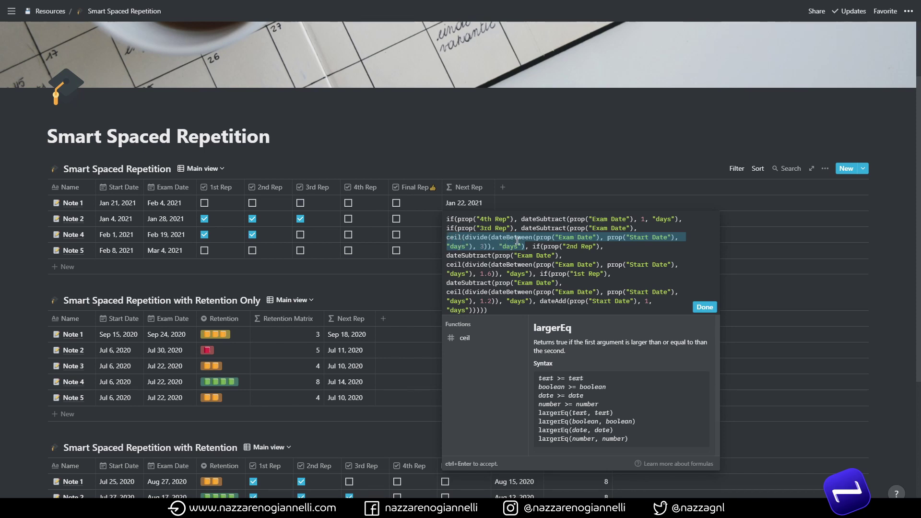
click(540, 245)
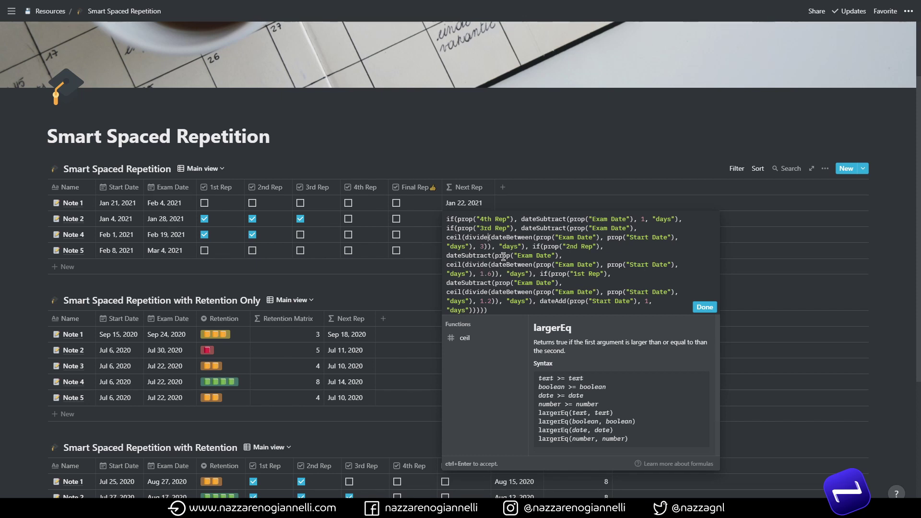
- Replace the surplus closing parentheses after the 1.6 interval part with ')))'
click(533, 274)
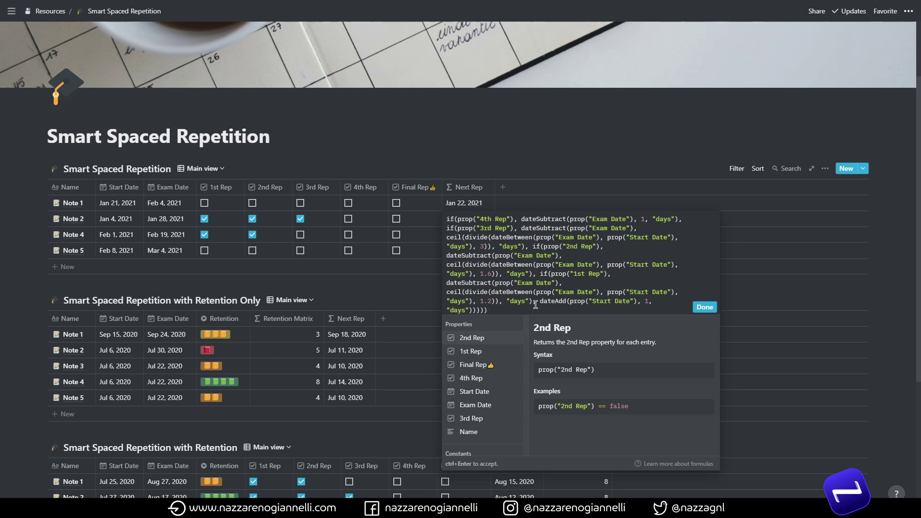
key(BackSpace)
key(BackSpace)
key(BackSpace)
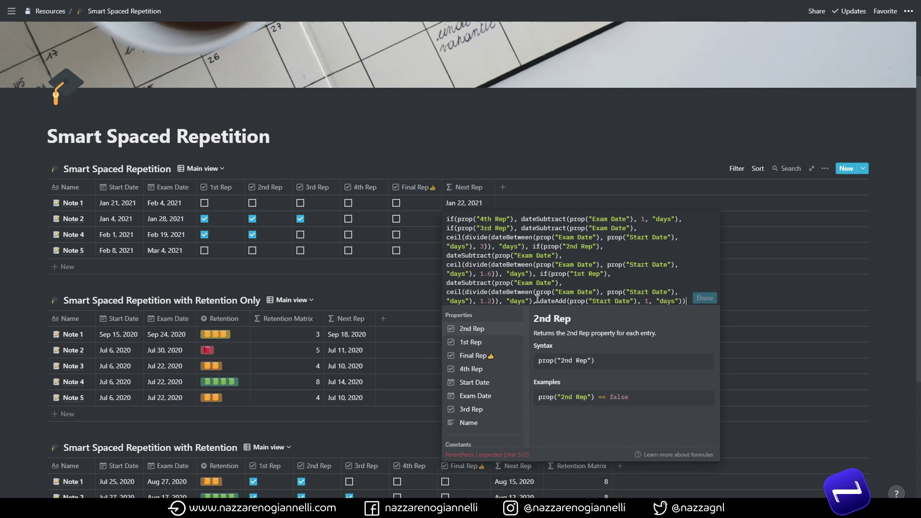
text()))
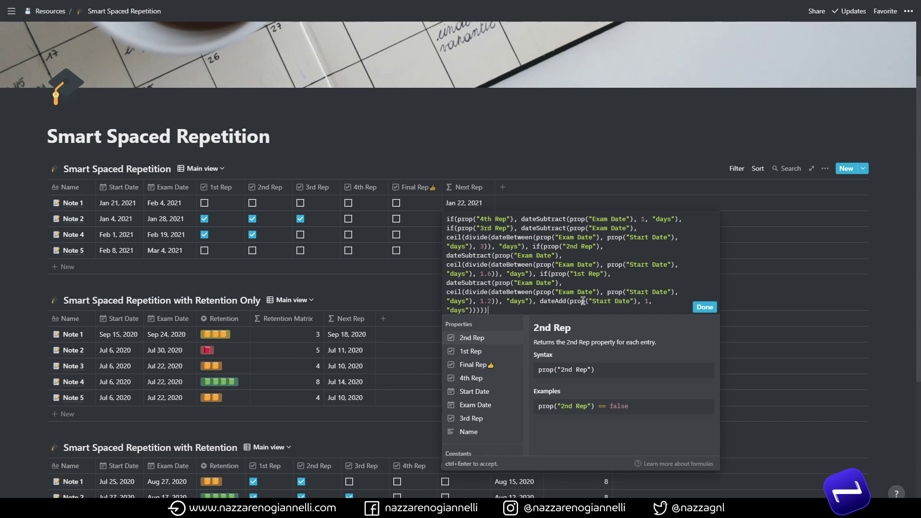
- Save the formula, tick Note 1's 3rd and 4th reps, and set its Exam Date to Feb 12, 2021
click(705, 308)
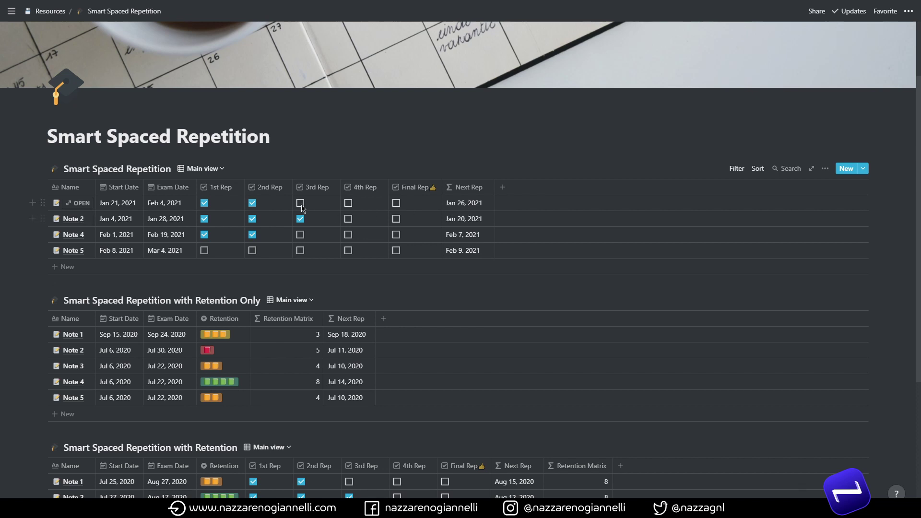
click(300, 203)
click(349, 204)
click(176, 204)
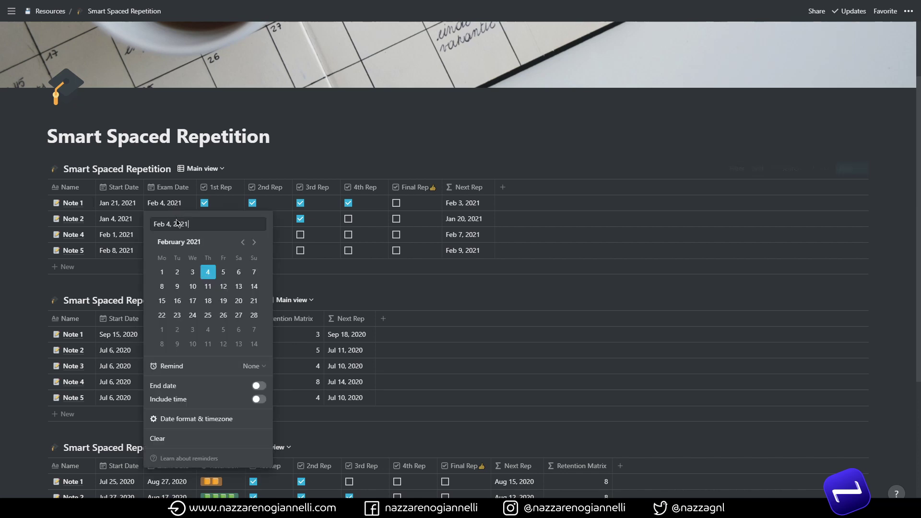
click(228, 290)
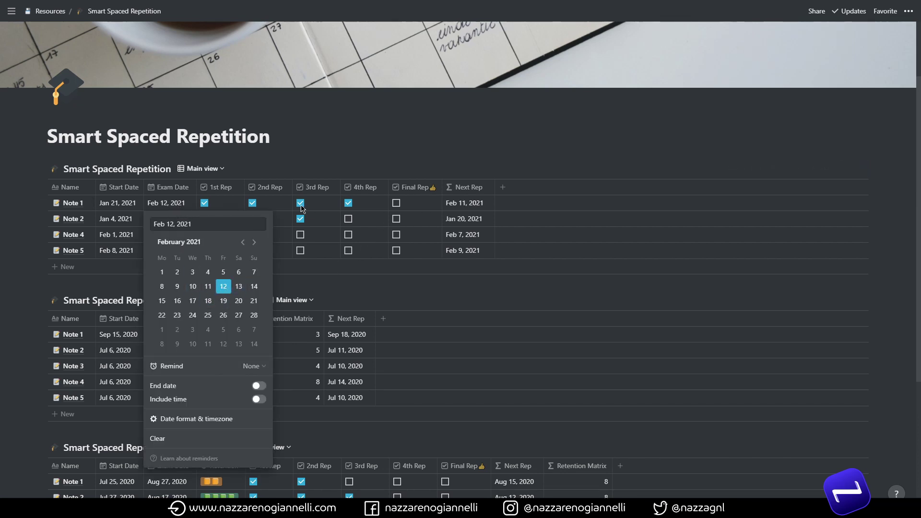
key(Escape)
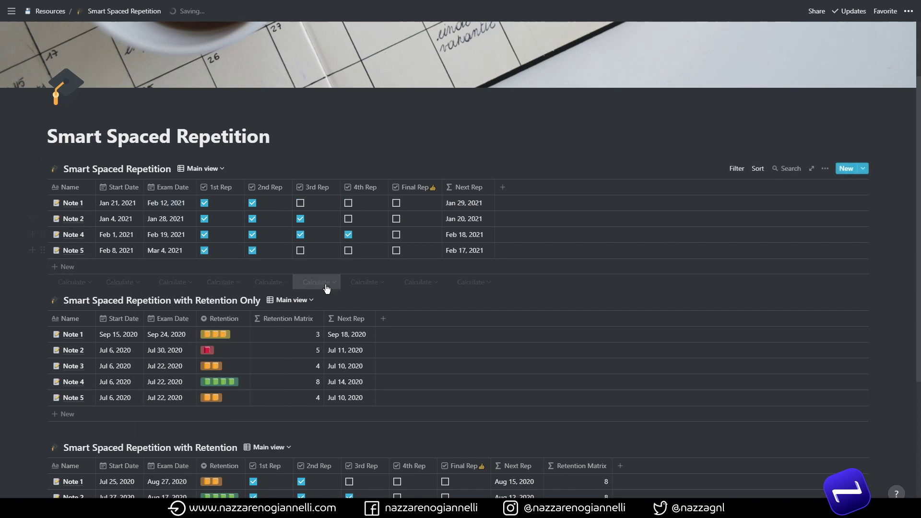
scroll(343, 292, down, 2)
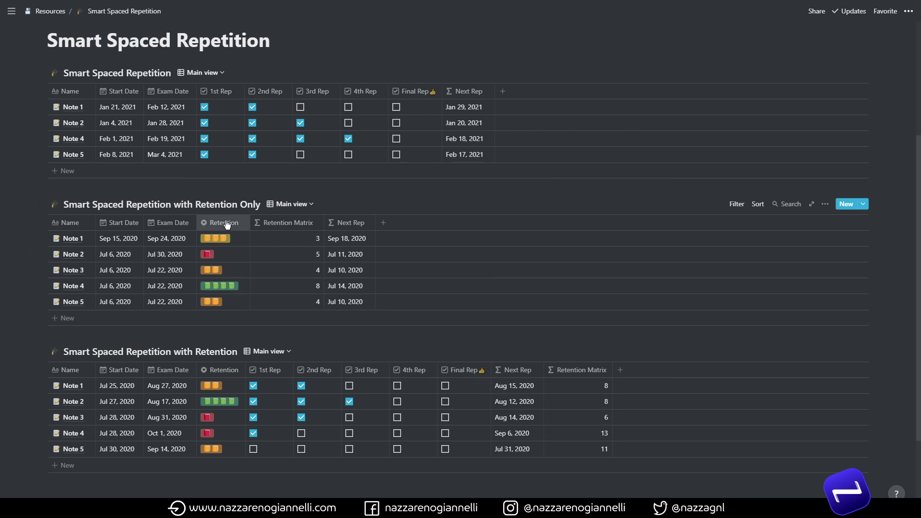
click(236, 243)
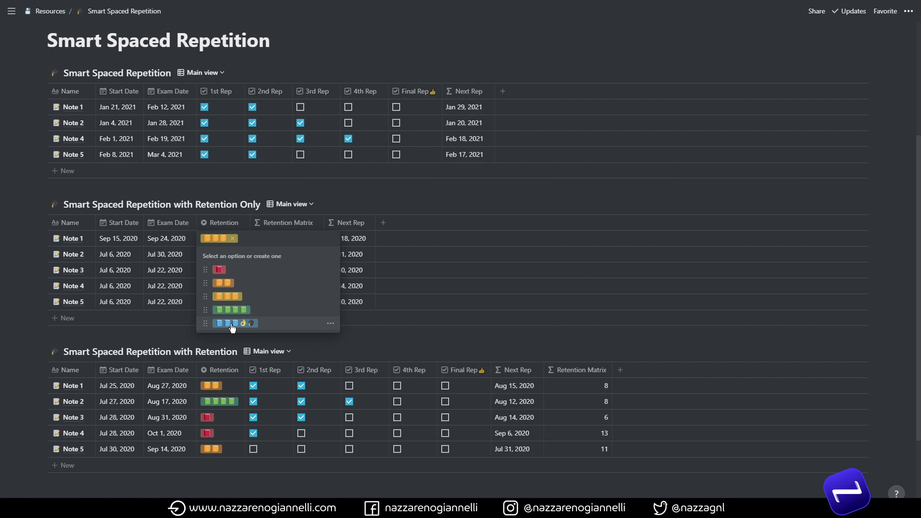
click(291, 240)
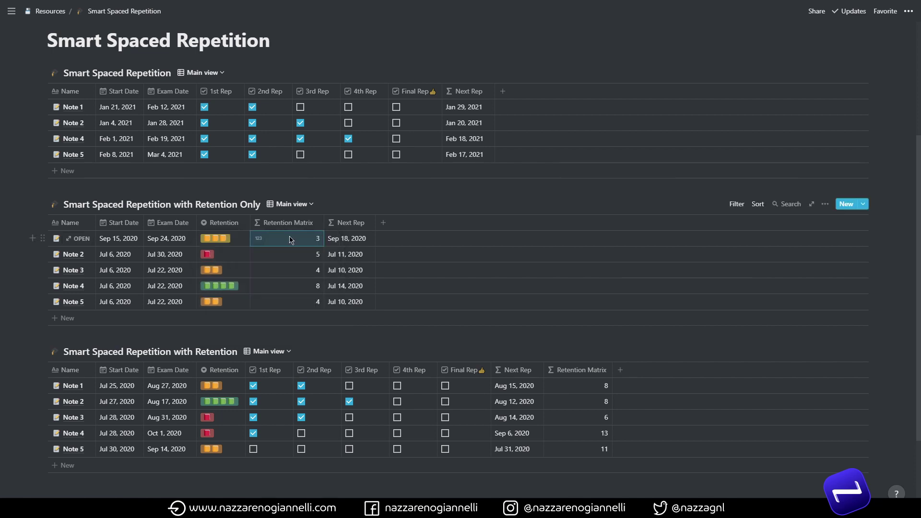
click(290, 240)
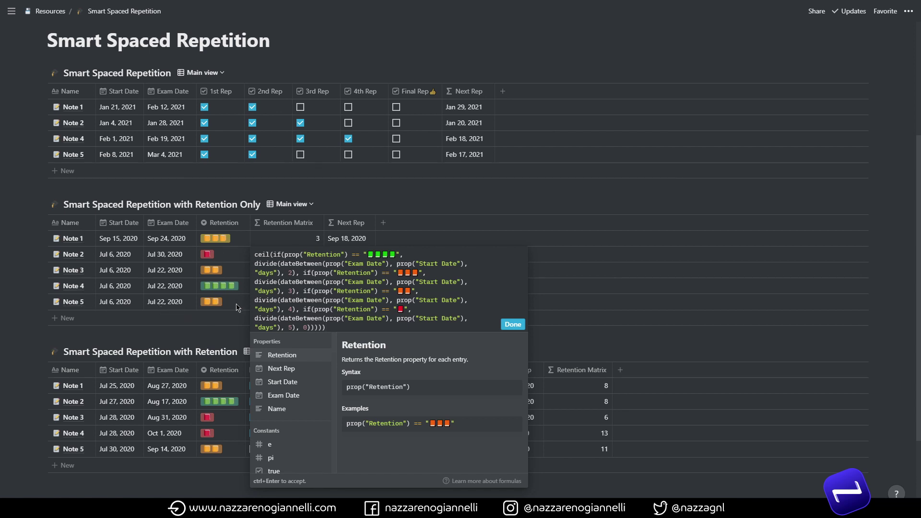
click(513, 325)
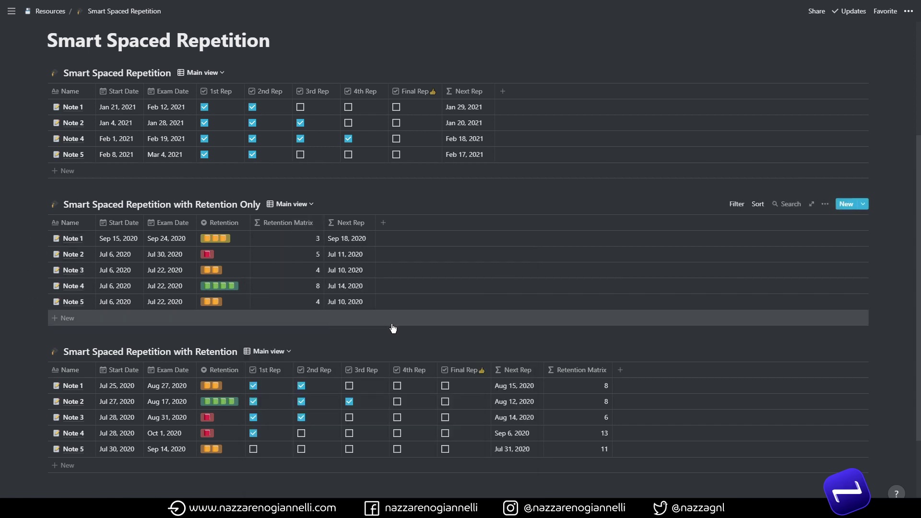
click(357, 240)
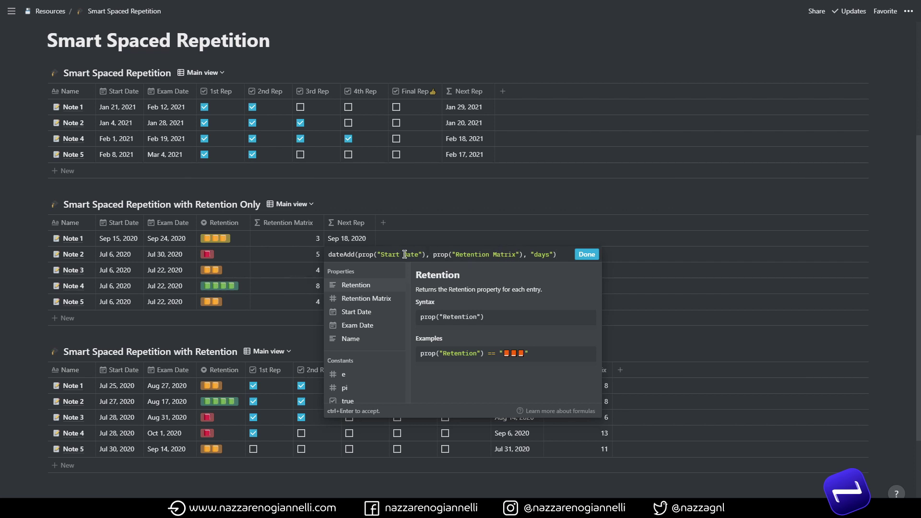
click(236, 245)
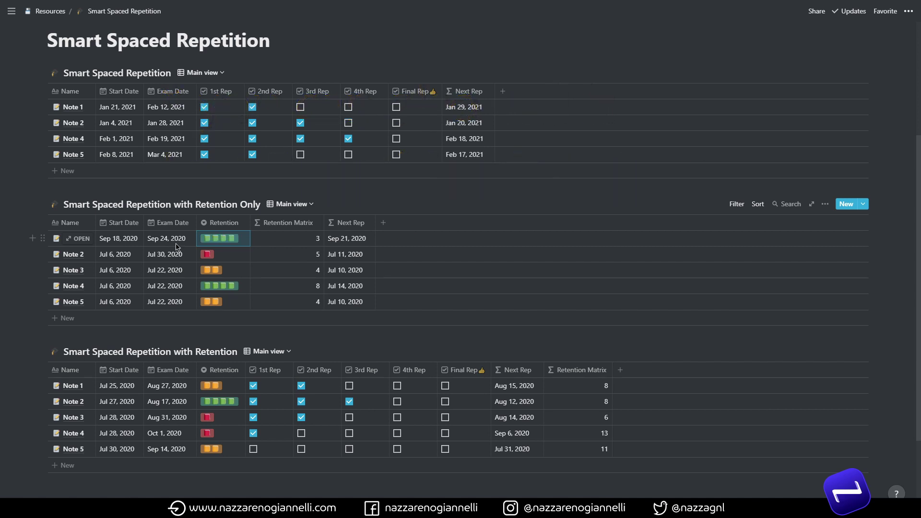
- Hide the Retention Matrix column in the Retention Only table and scroll to check the result
click(294, 224)
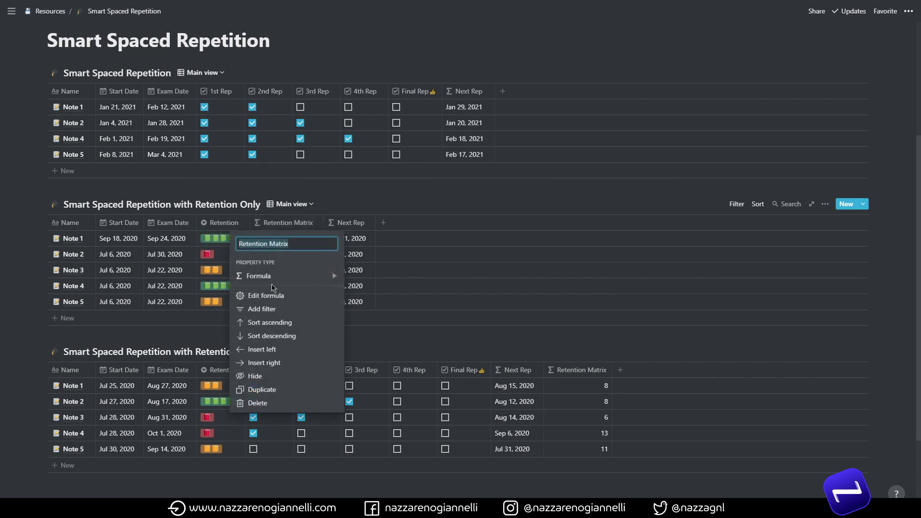
click(258, 378)
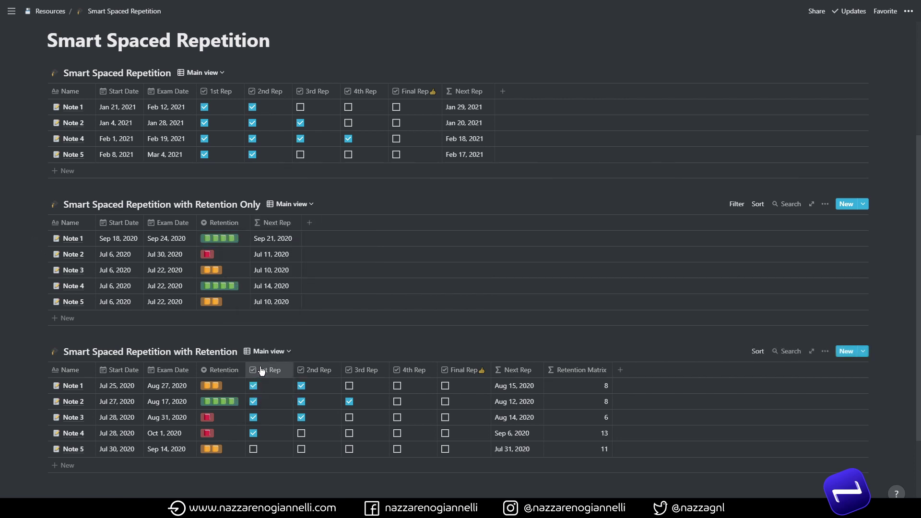
scroll(511, 339, down, 3)
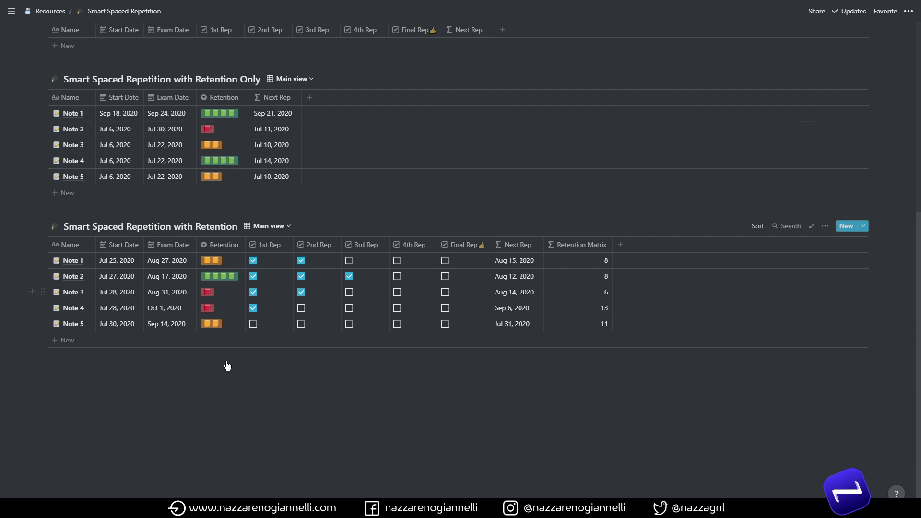
scroll(410, 377, up, 1)
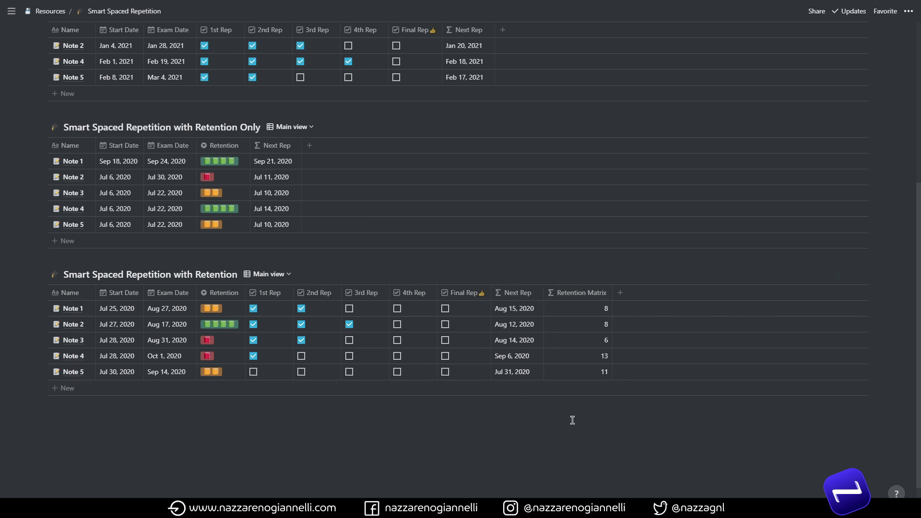
scroll(582, 454, up, 1)
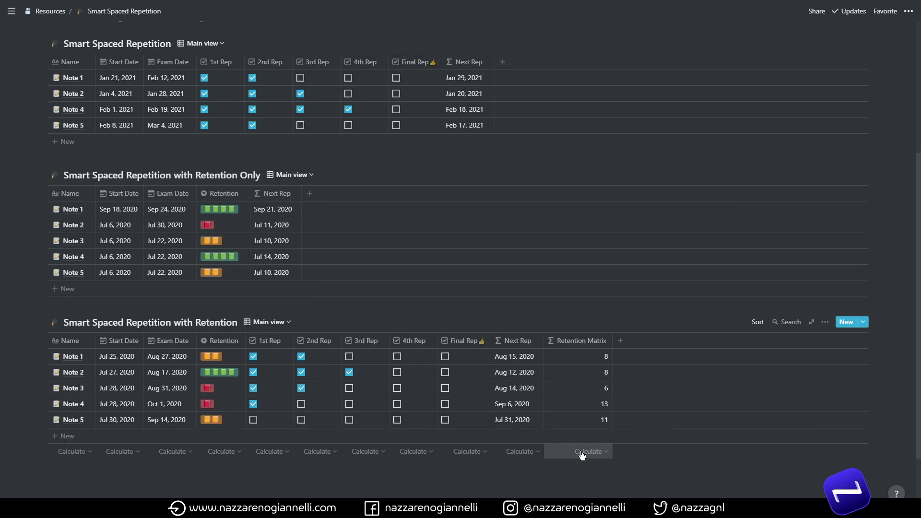
scroll(582, 455, up, 2)
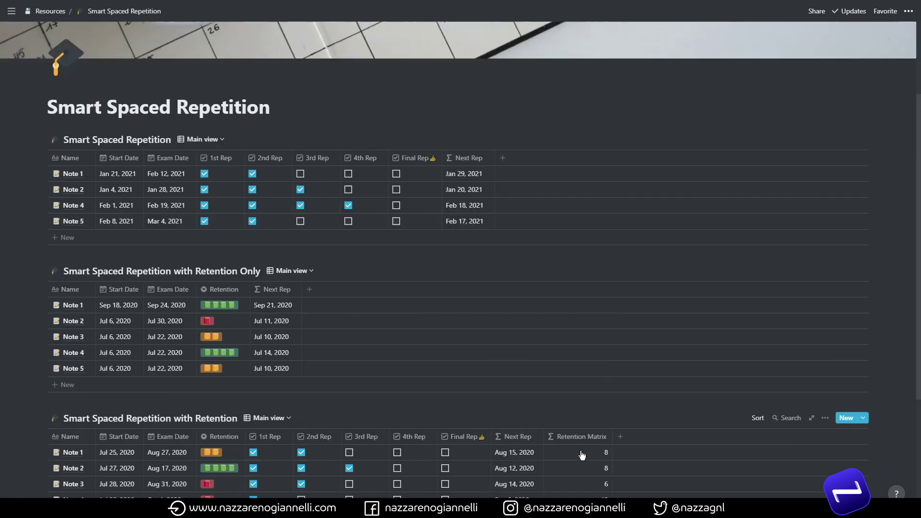
scroll(582, 455, down, 1)
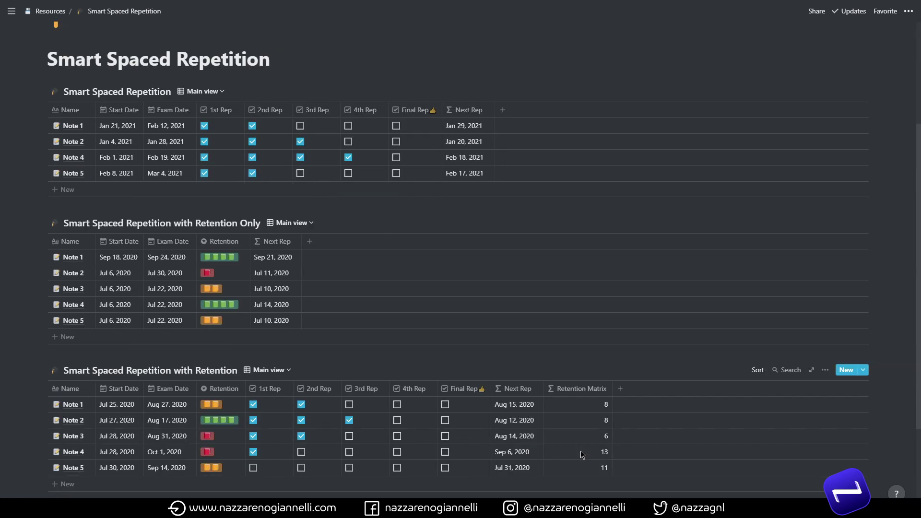
scroll(583, 455, down, 3)
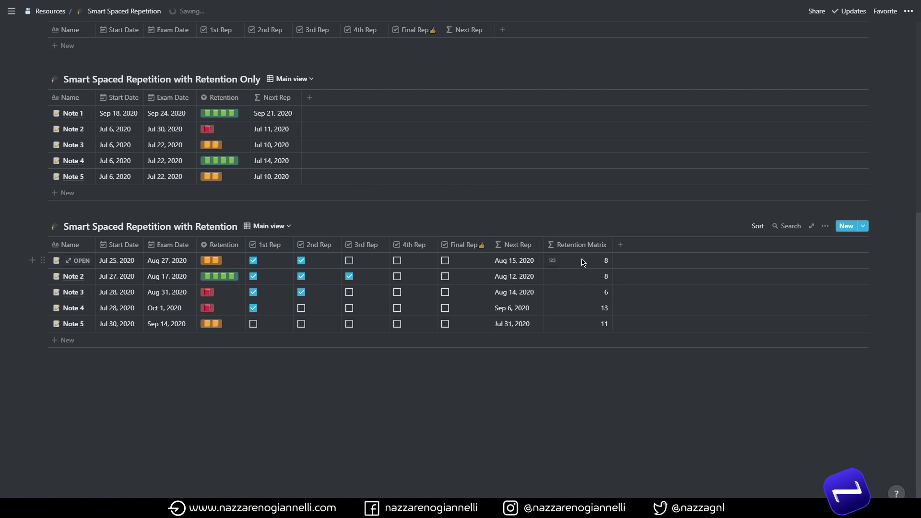
- Open Note 1's Retention Matrix formula in the Retention table, then close it
click(583, 262)
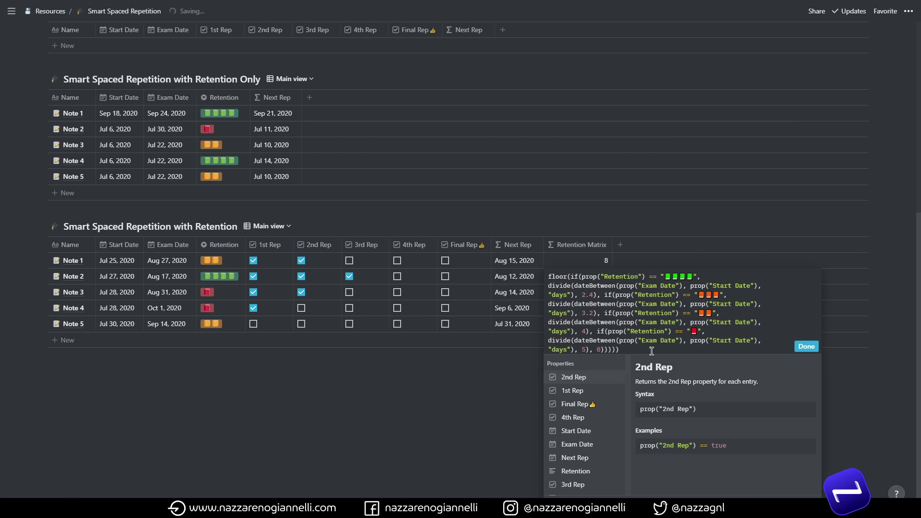
click(506, 263)
click(504, 261)
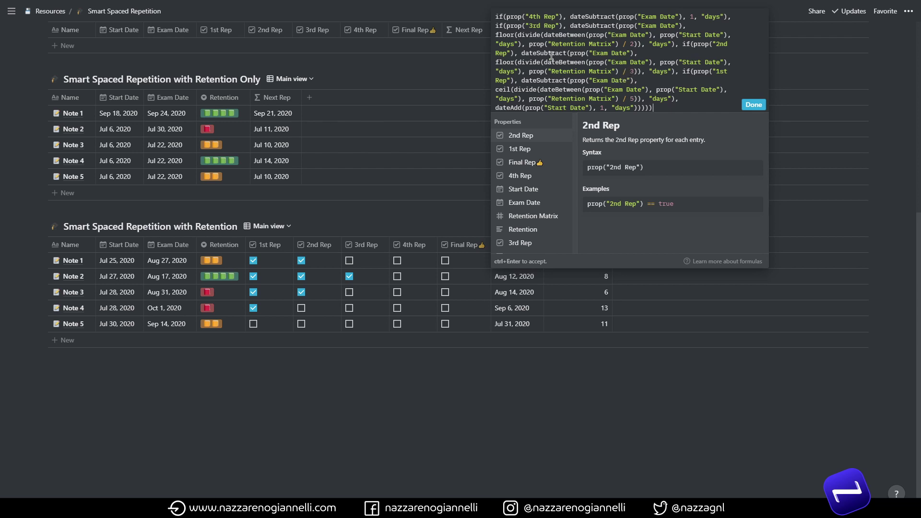
drag(529, 43, 637, 46)
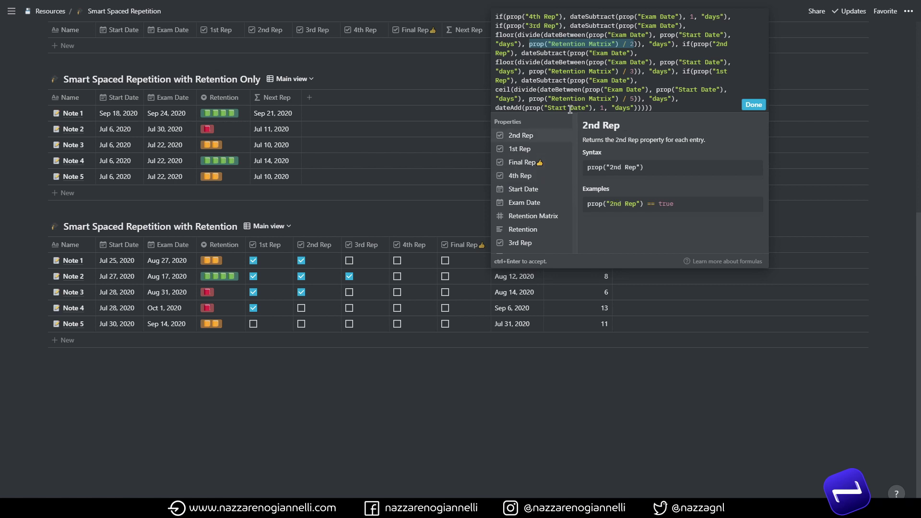
- Close the formula editor and test Note 1 by unticking and re-ticking its 1st and 2nd Rep
click(754, 105)
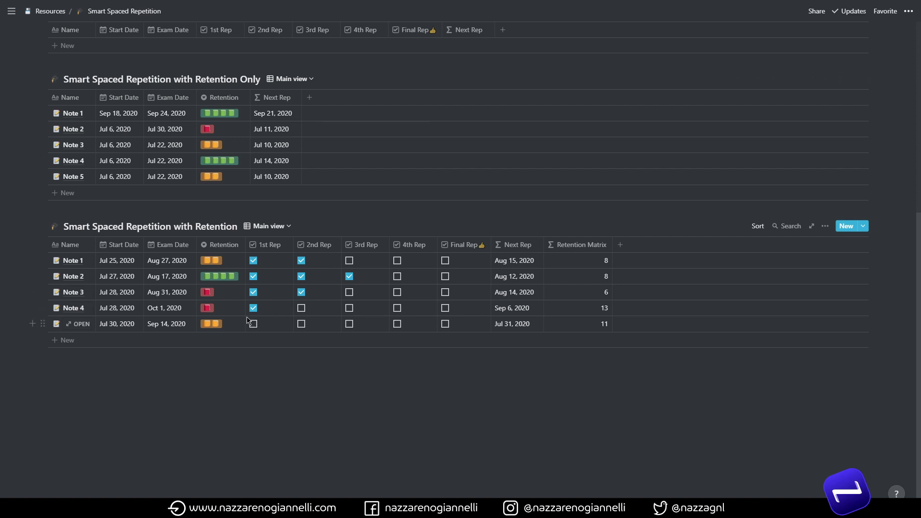
click(301, 261)
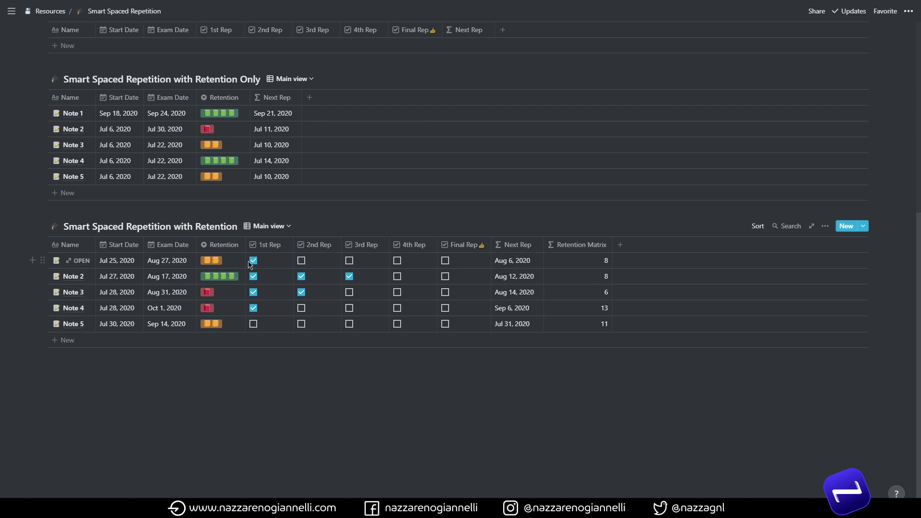
click(253, 262)
click(253, 261)
click(302, 261)
- Change Note 1's Retention to three orange blocks, then to four green blocks
click(222, 262)
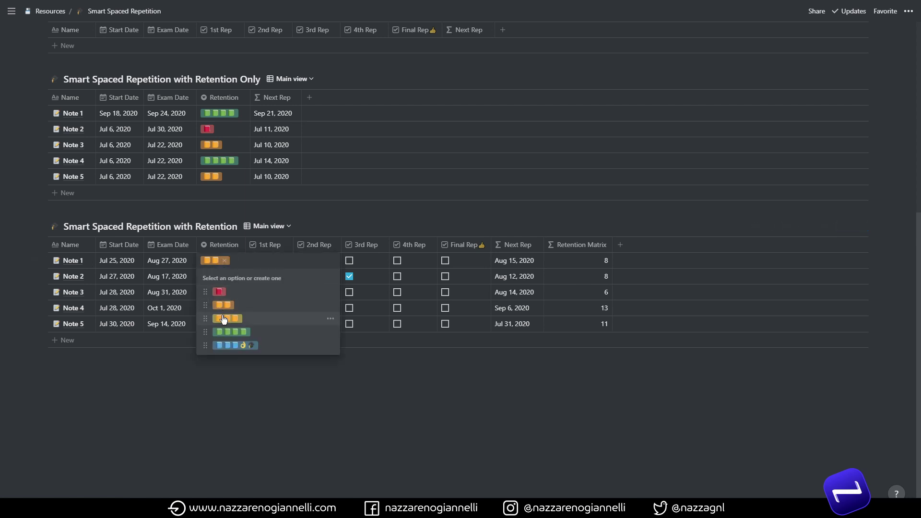
click(227, 319)
click(229, 263)
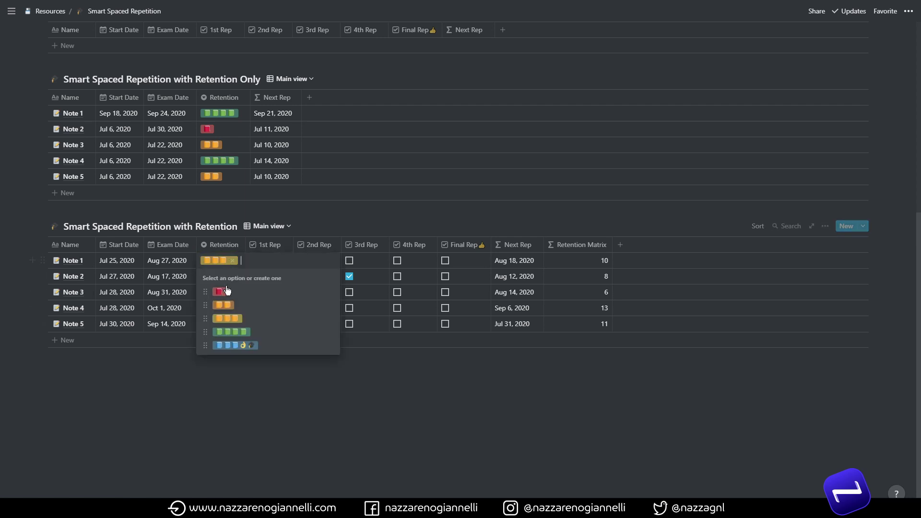
click(227, 332)
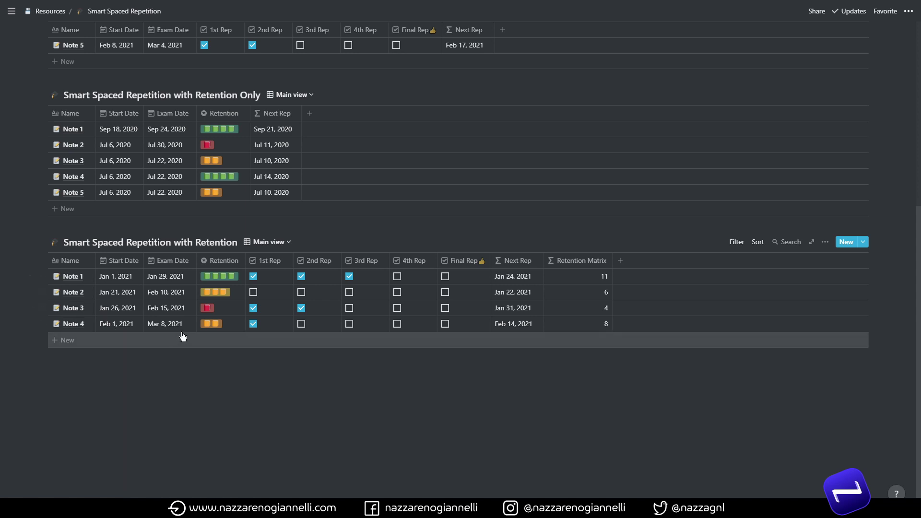
- Switch the Retention database to the Today's Rep view, showing only Note 2 due Jan 22, 2021
click(264, 242)
click(230, 291)
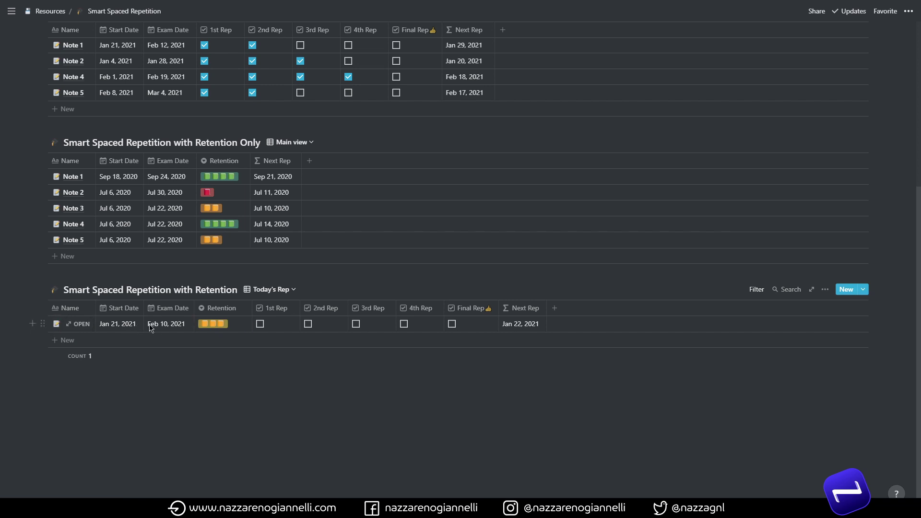
click(269, 290)
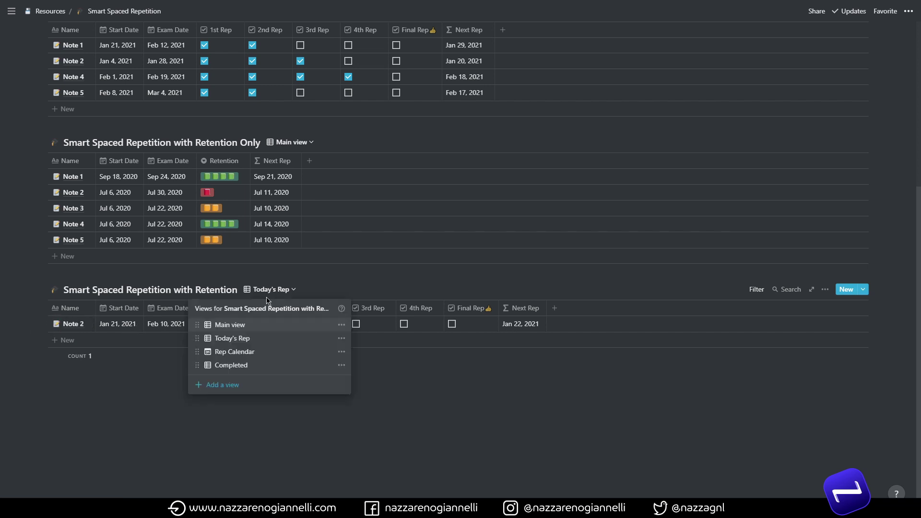
- Browse the Rep Calendar view, then switch to the Completed view showing only Note 5
click(232, 353)
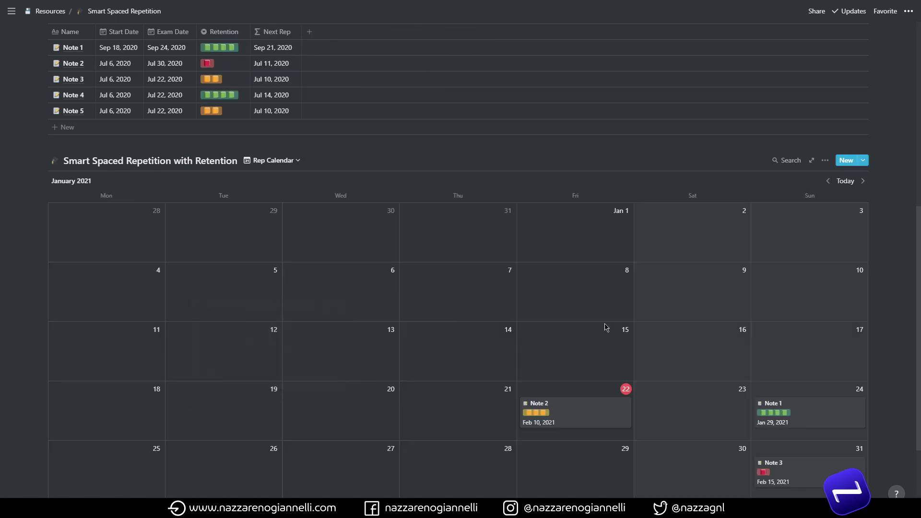
scroll(667, 319, down, 1)
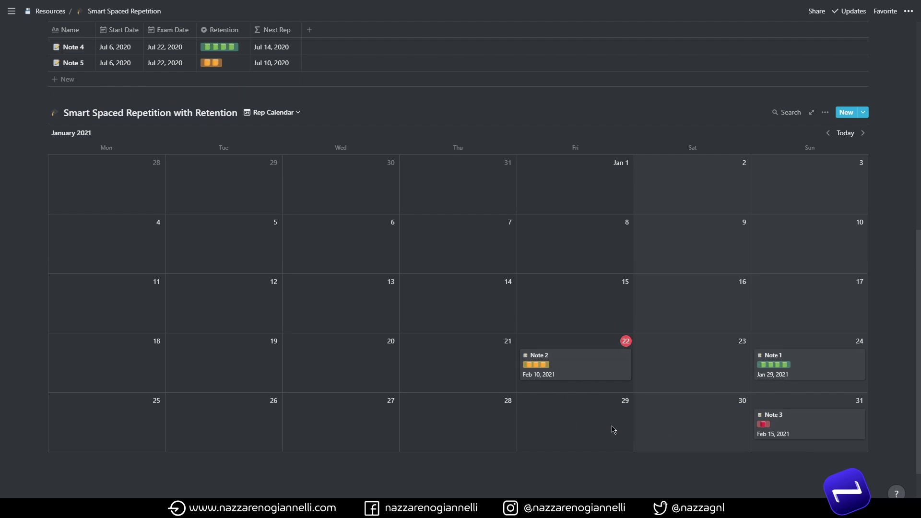
click(273, 113)
click(234, 189)
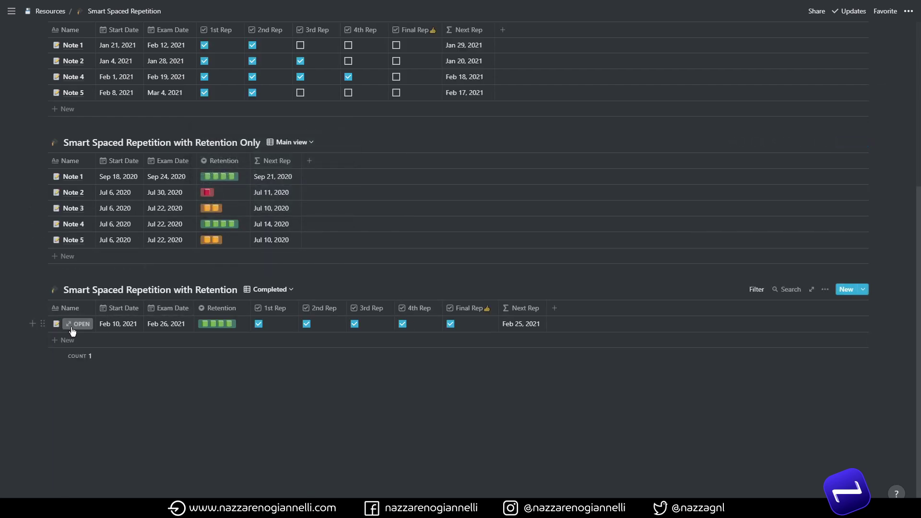
click(271, 289)
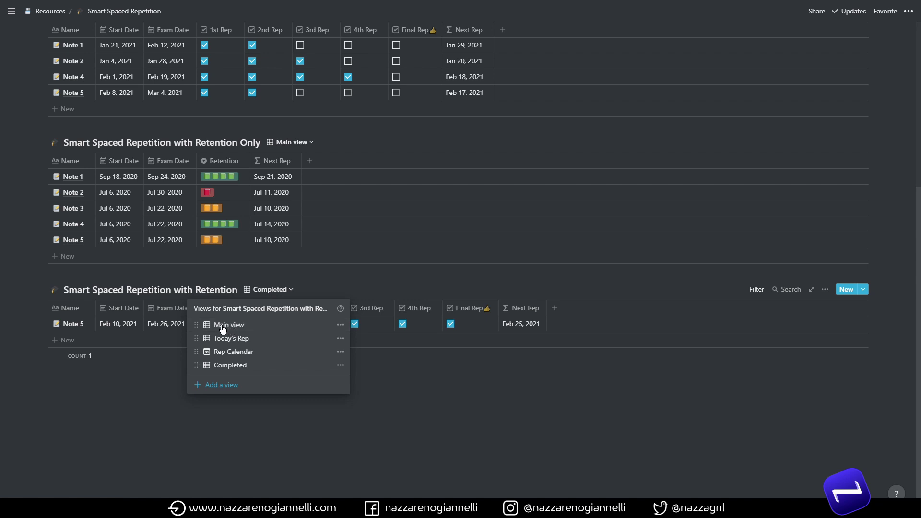
- Return to the Main view and untick Note 1's 3rd and 2nd Rep
click(225, 326)
click(349, 324)
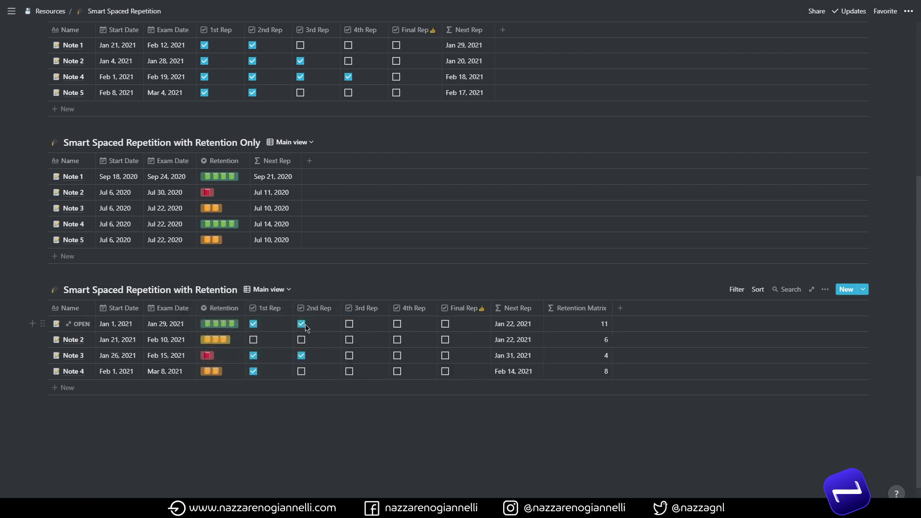
click(301, 324)
- Set Note 3's Retention to two orange blocks and Note 4's to red, due Feb 11, 2021
click(212, 356)
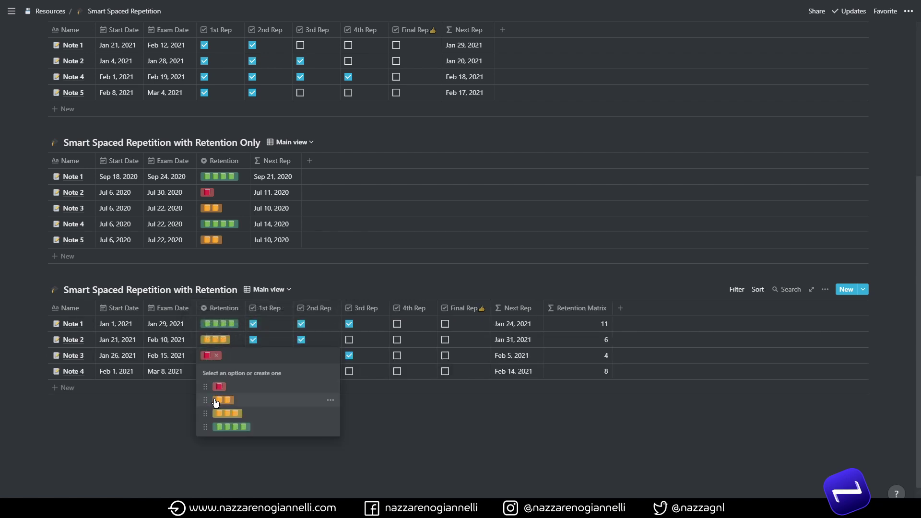
click(216, 401)
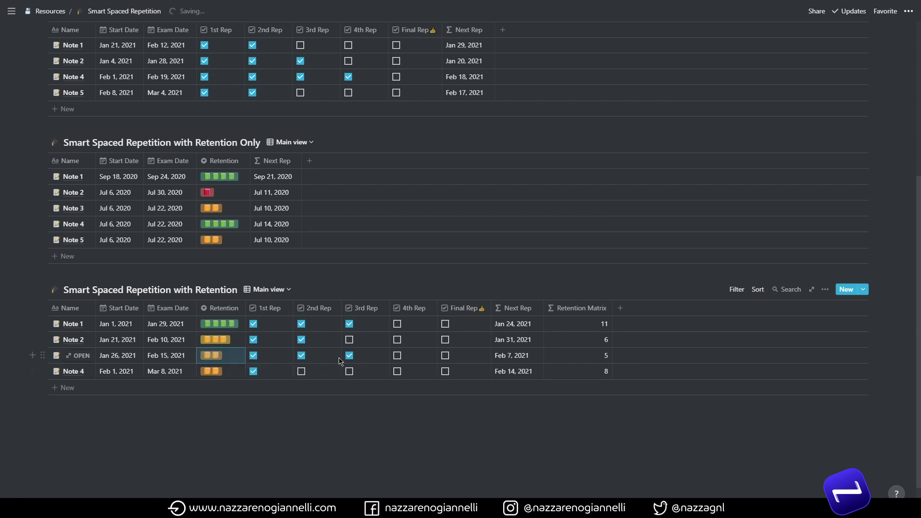
click(350, 356)
click(302, 356)
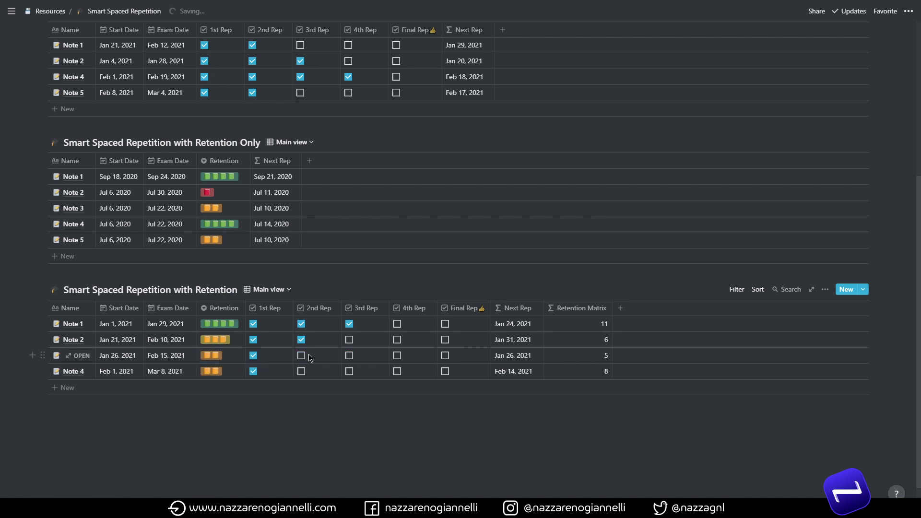
click(302, 355)
click(349, 355)
click(211, 372)
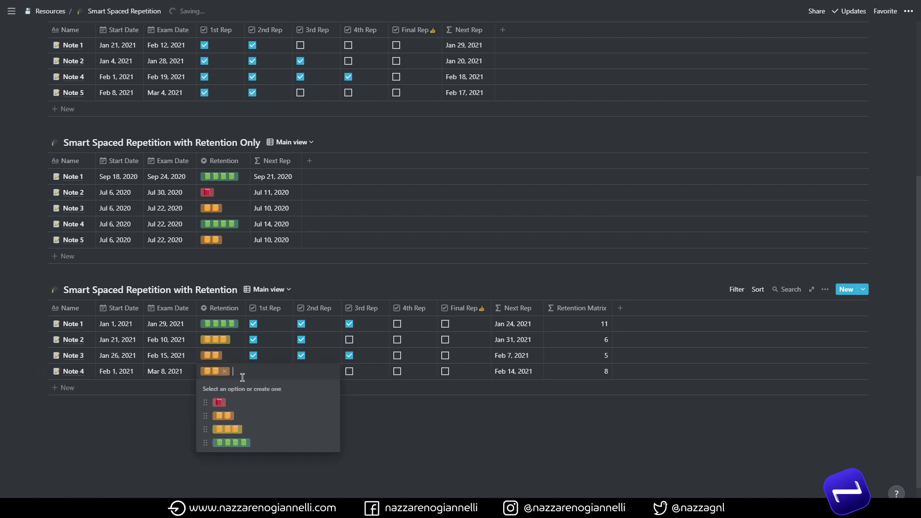
click(234, 403)
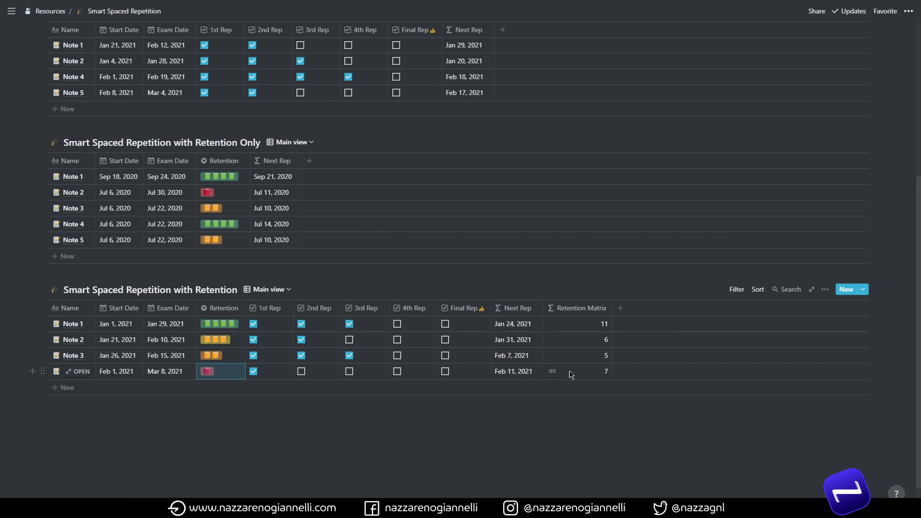
- Hide the Retention Matrix column so the table ends at Next Rep
click(573, 314)
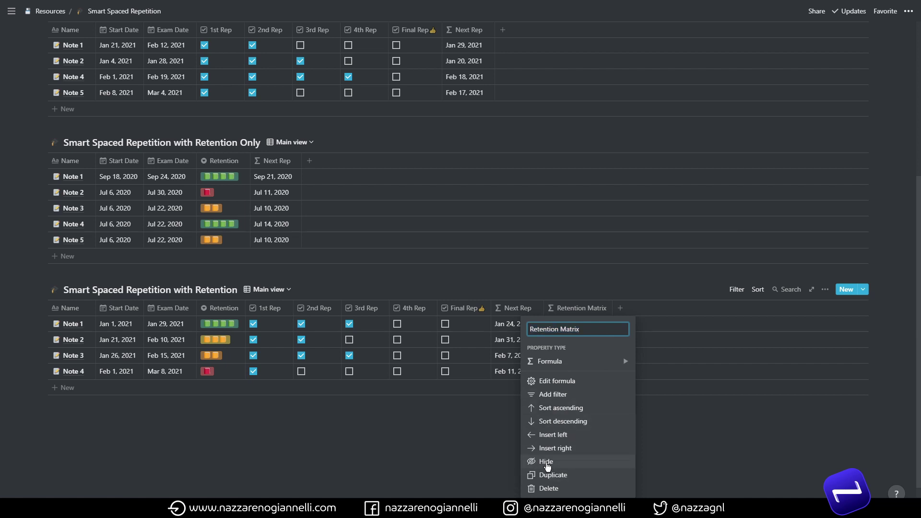
click(547, 464)
scroll(567, 396, up, 3)
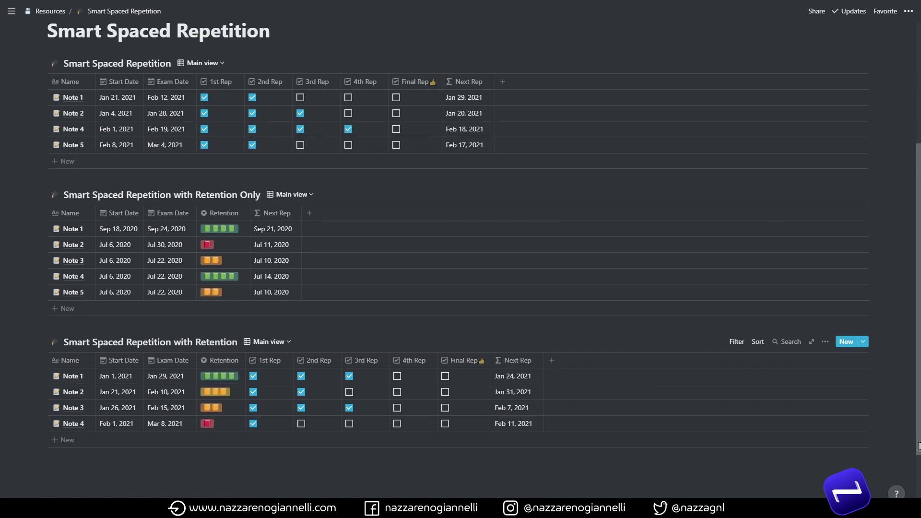